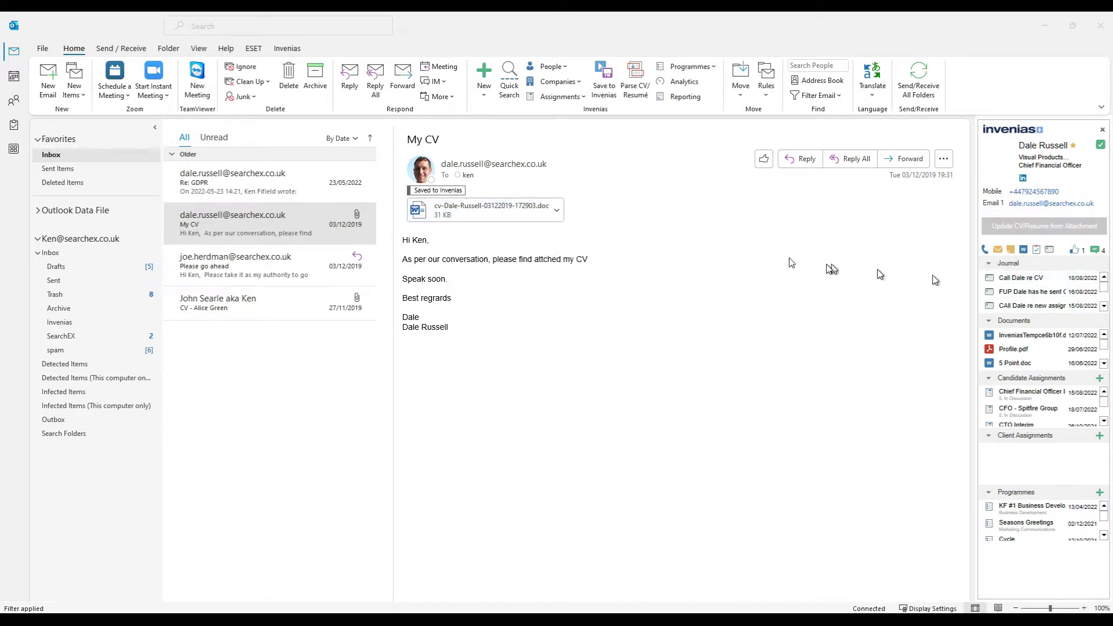
Step: Start saving the My CV email to Invenias and re-add Chief Financial Officer II as its assignment from the candidate assignment suggestions
left_click(605, 80)
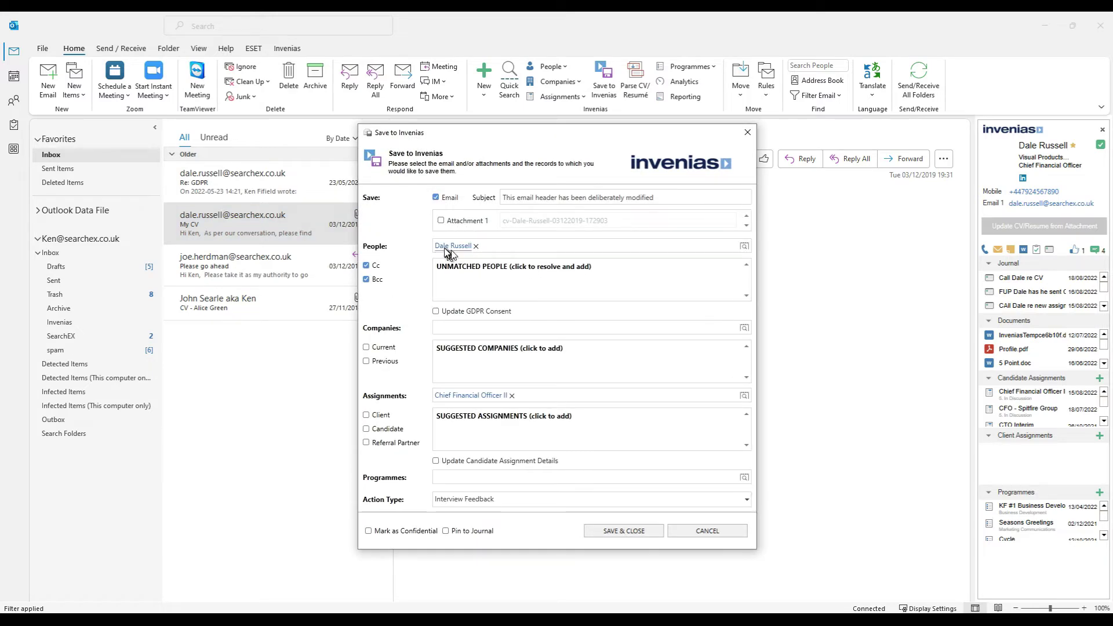
left_click(511, 395)
left_click(366, 430)
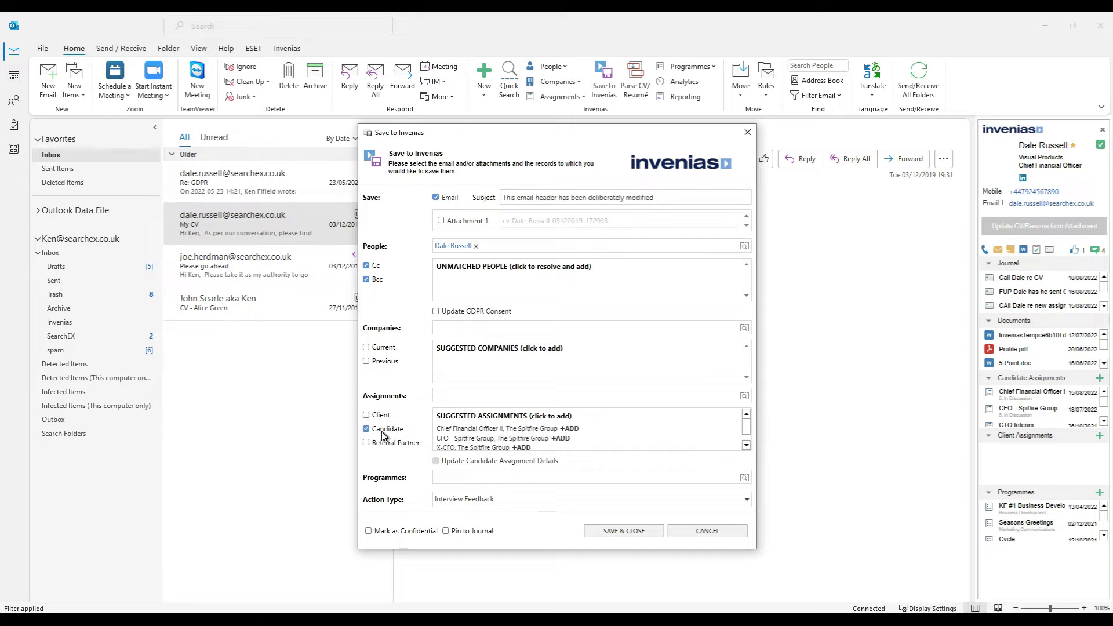
left_click(571, 429)
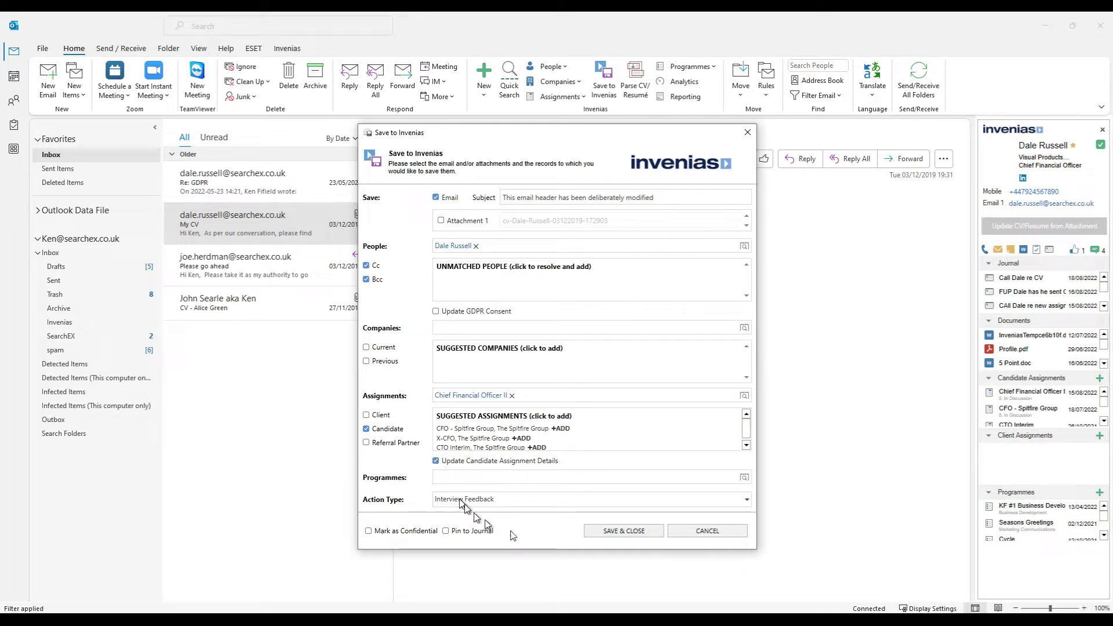
Step: Save the email with candidate assignment details updated, setting the progress status to 5. In Discussion
left_click(617, 532)
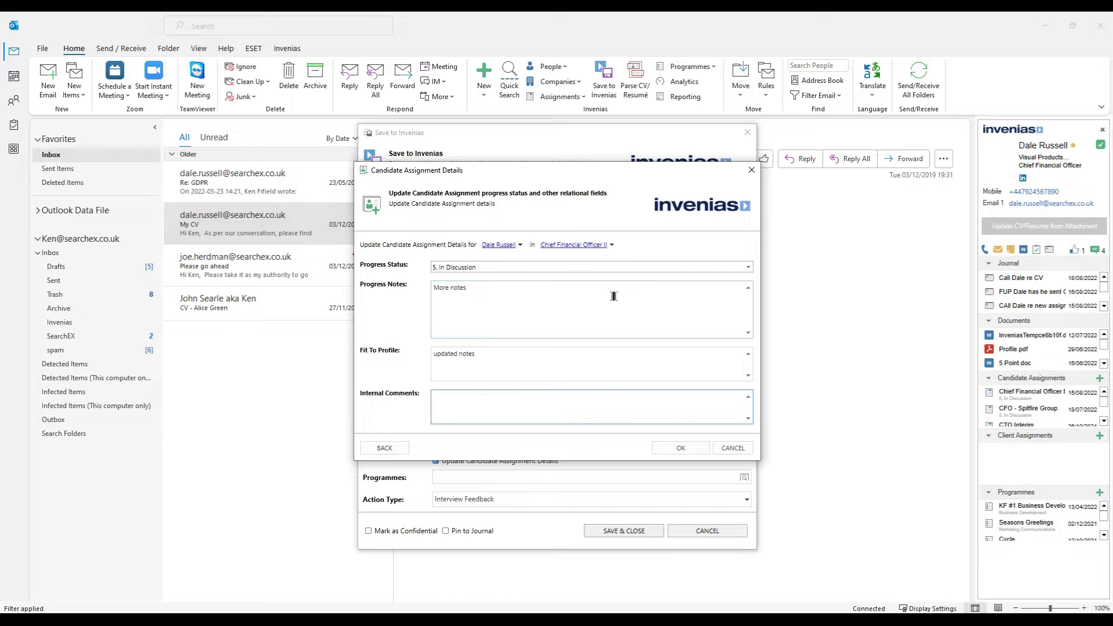
left_click(506, 270)
left_click(487, 281)
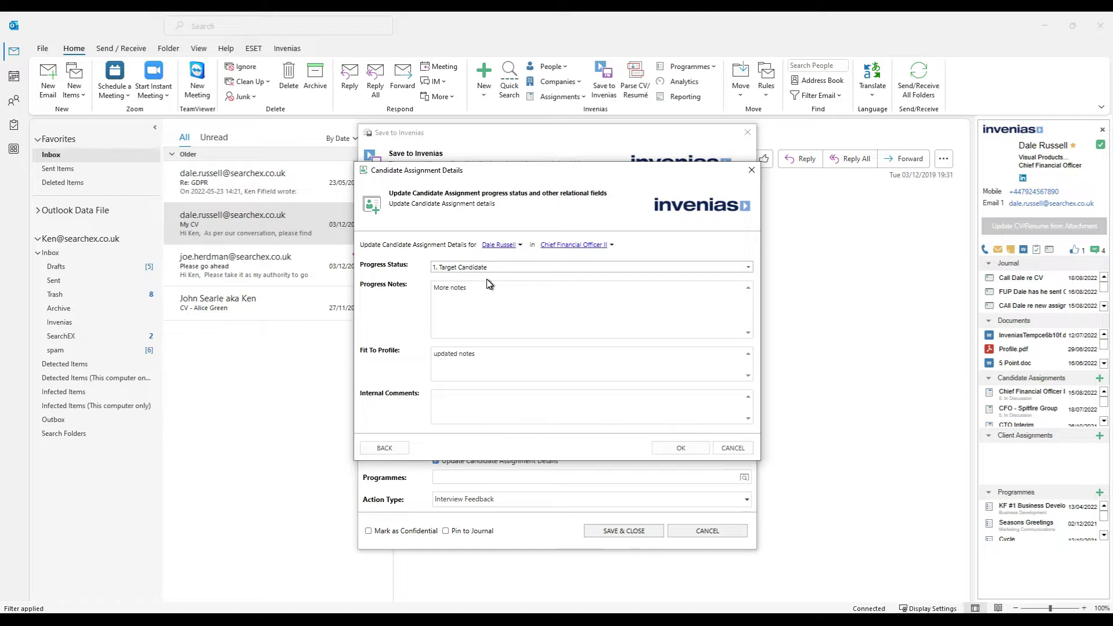
left_click(475, 267)
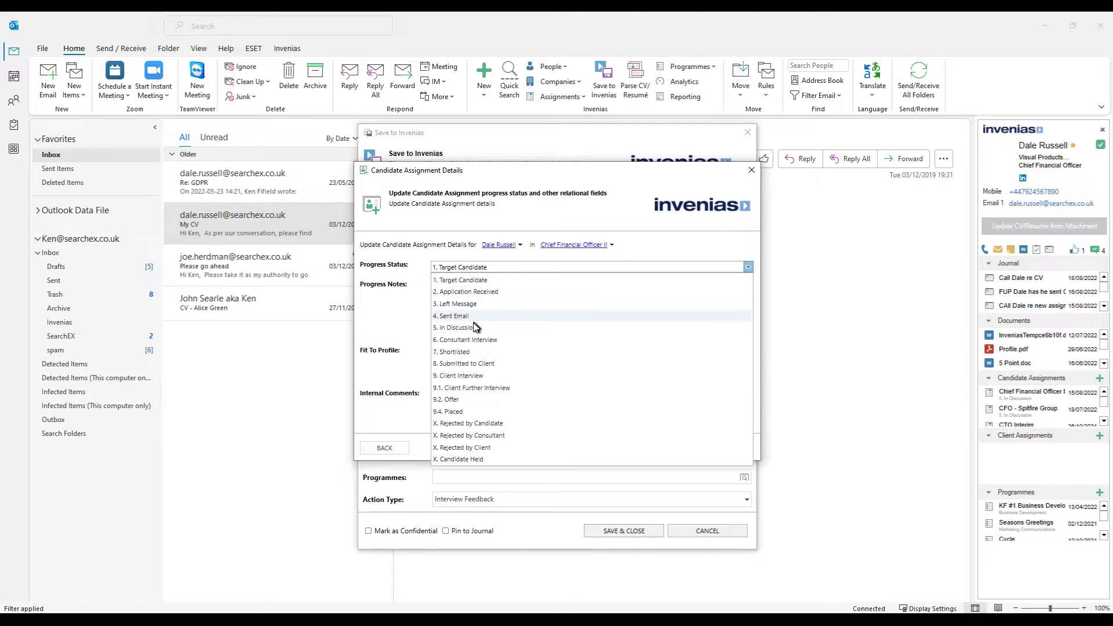
left_click(475, 328)
Step: Append placeholder text to the candidate's progress notes, go to Fit To Profile, and confirm the assignment details
left_click(475, 289)
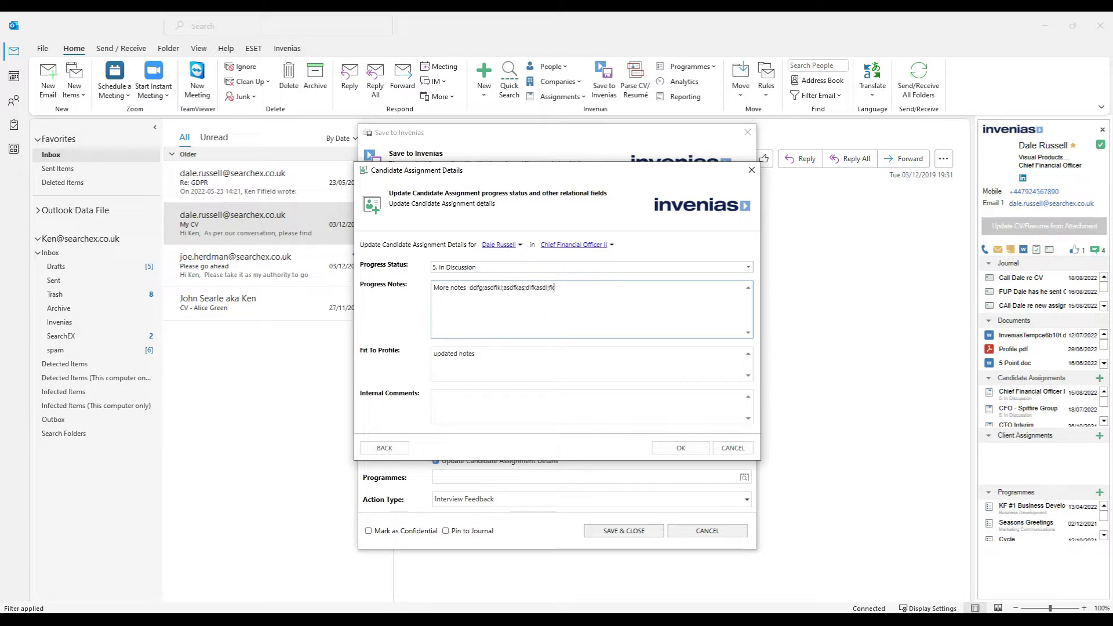
left_click(510, 356)
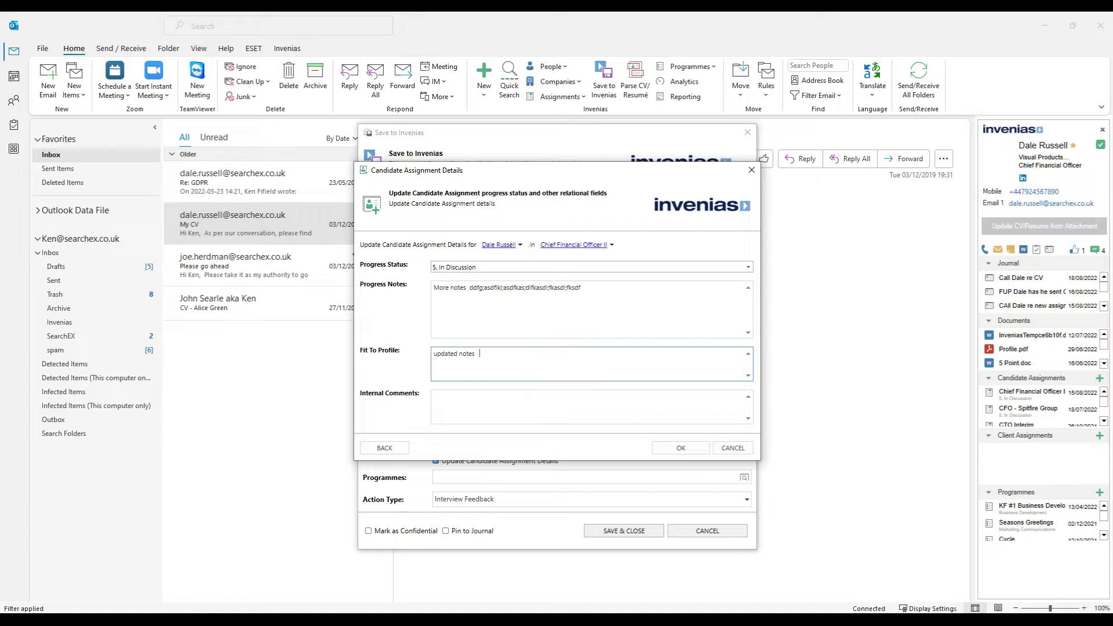
left_click(682, 448)
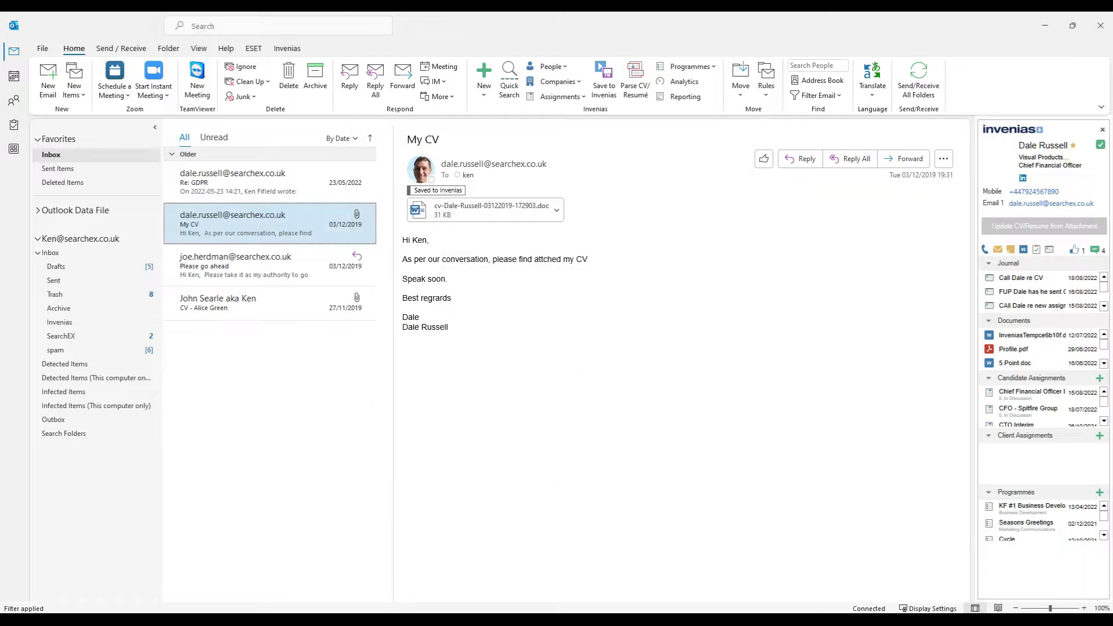
Step: Open the Chief Financial Officer II assignment record, check its candidates list for the updated progress notes, and minimize the record
left_click(556, 96)
left_click(590, 185)
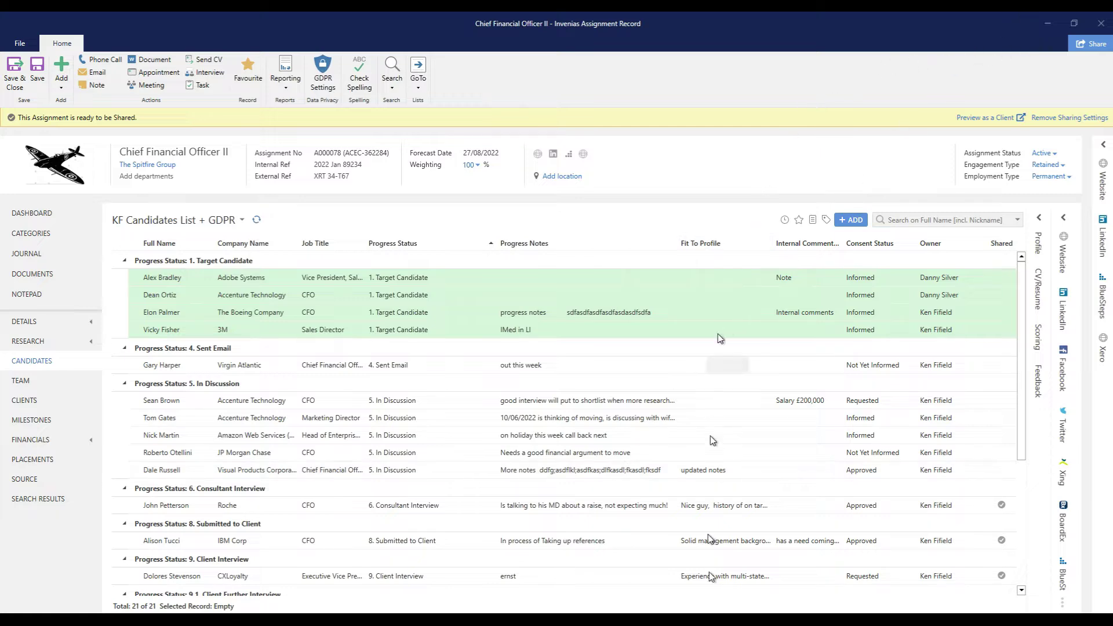
left_click(1047, 27)
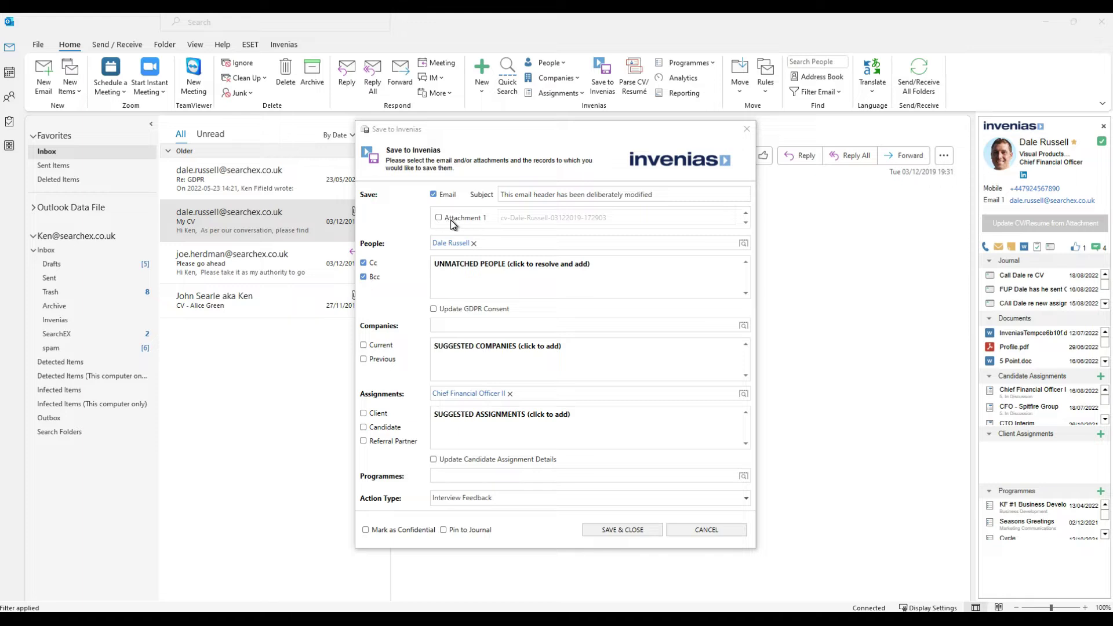
Step: Include Attachment 1 in the save and rename it CV RAW followed by the candidate's short name
left_click_drag(471, 137, 561, 146)
left_click(506, 230)
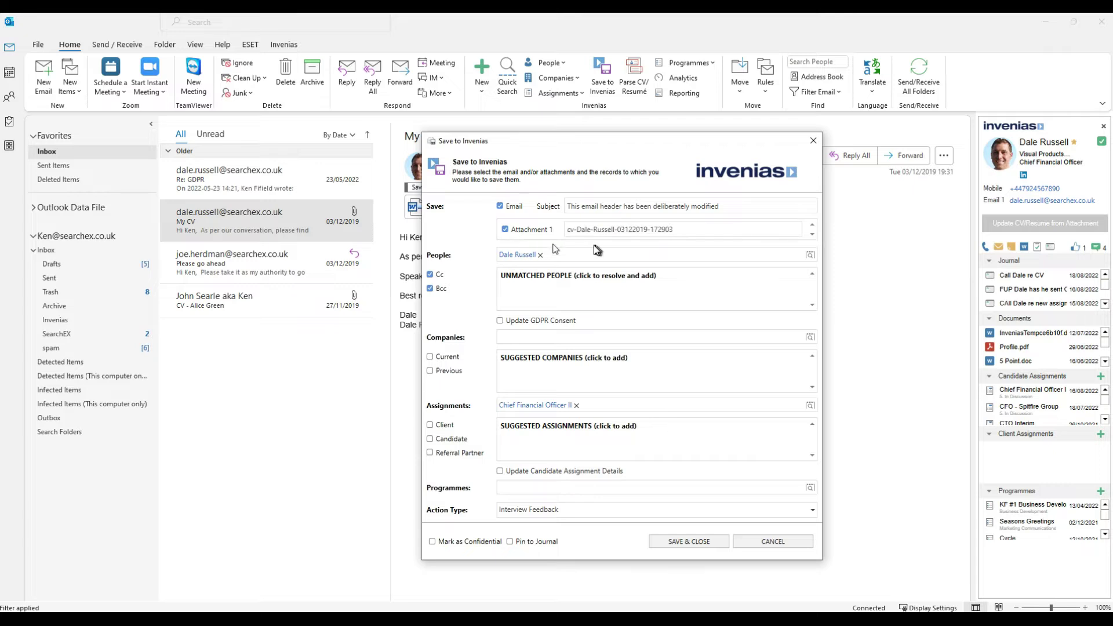
left_click_drag(678, 230, 565, 229)
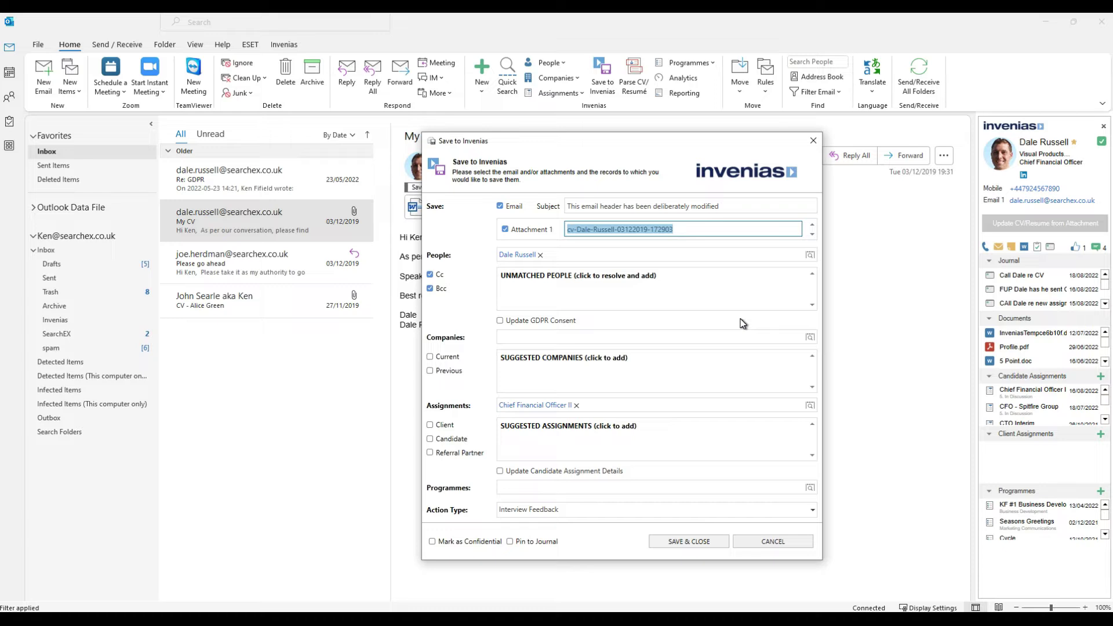
type("CV RAW Dale R")
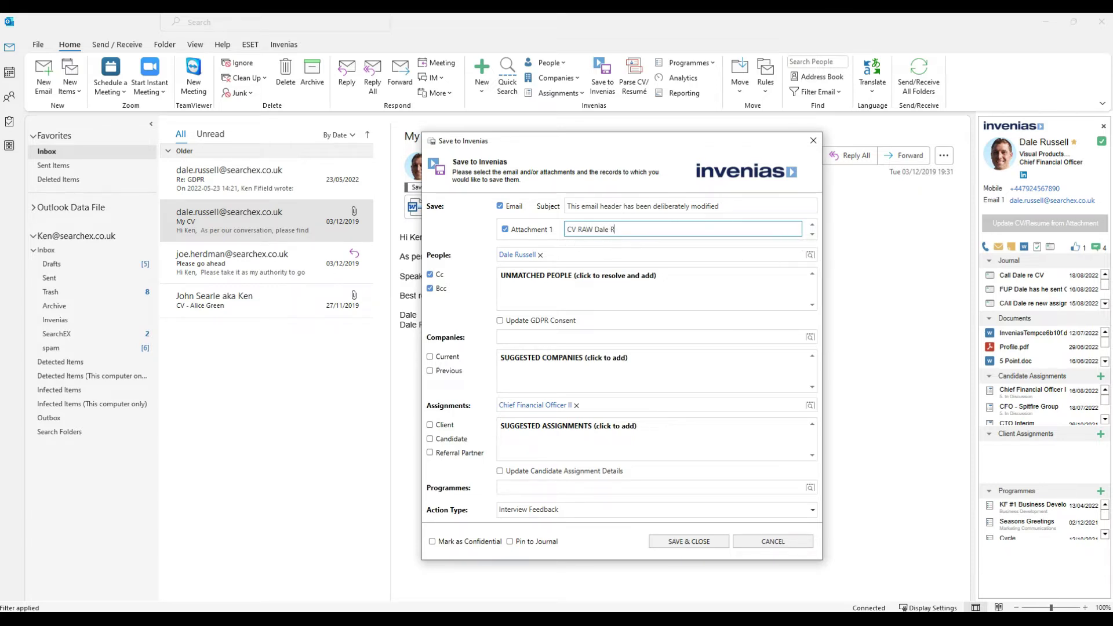
Step: Replace the email's subject with text starting with the candidate's first name in possessive form
left_click(753, 209)
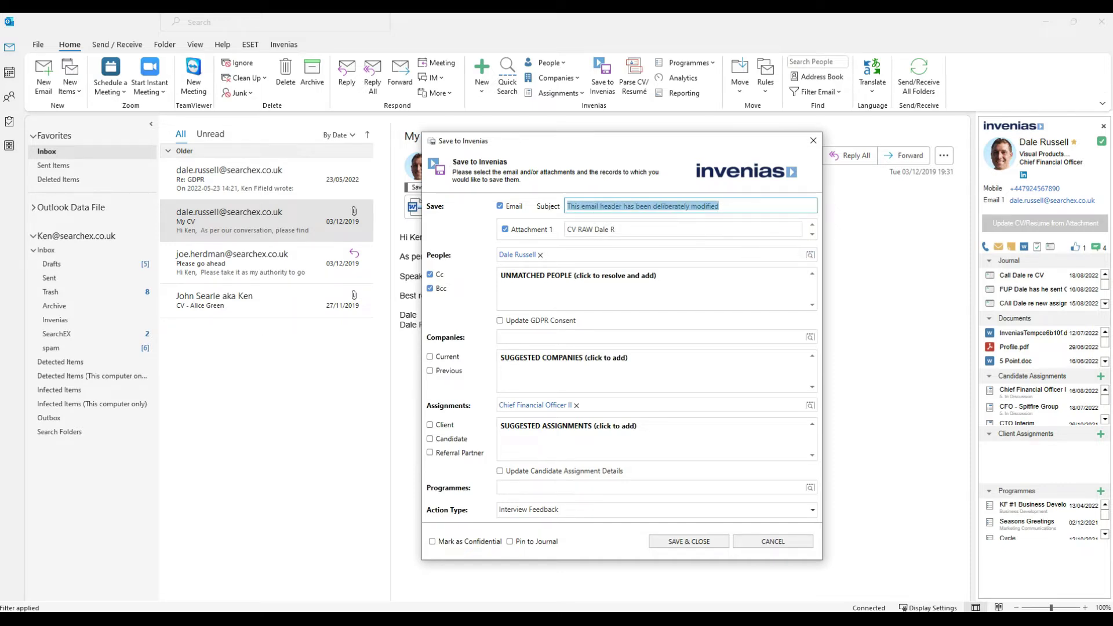
type("Dales")
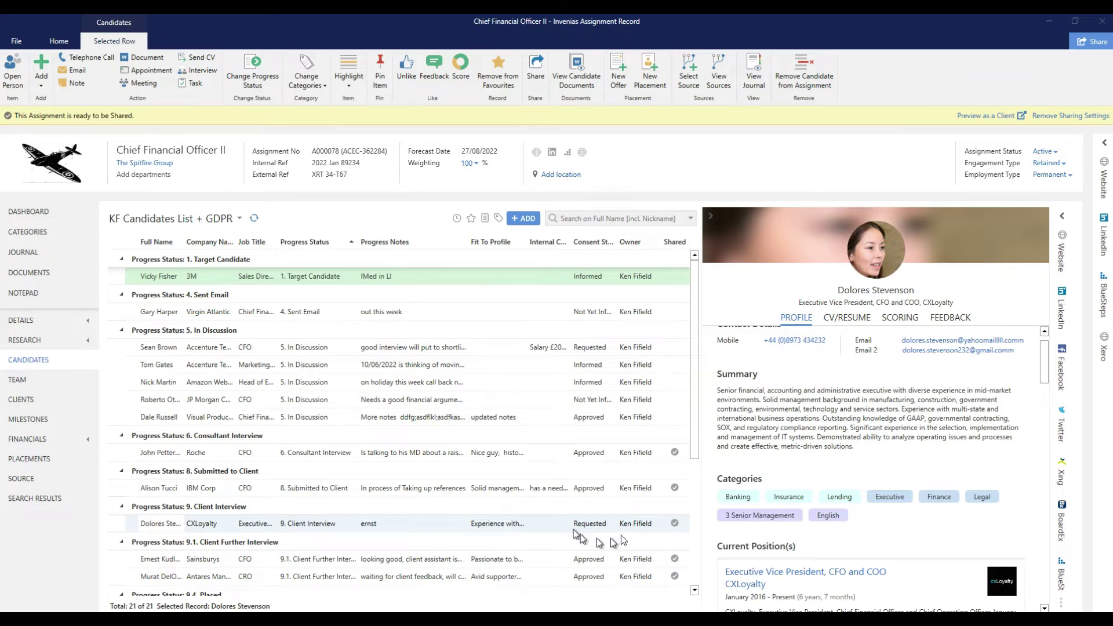
Step: Review the CXLoyalty candidate's profile, including the current position's salary, bonus and benefits
scroll(872, 492, "down", 2)
scroll(873, 493, "down", 5)
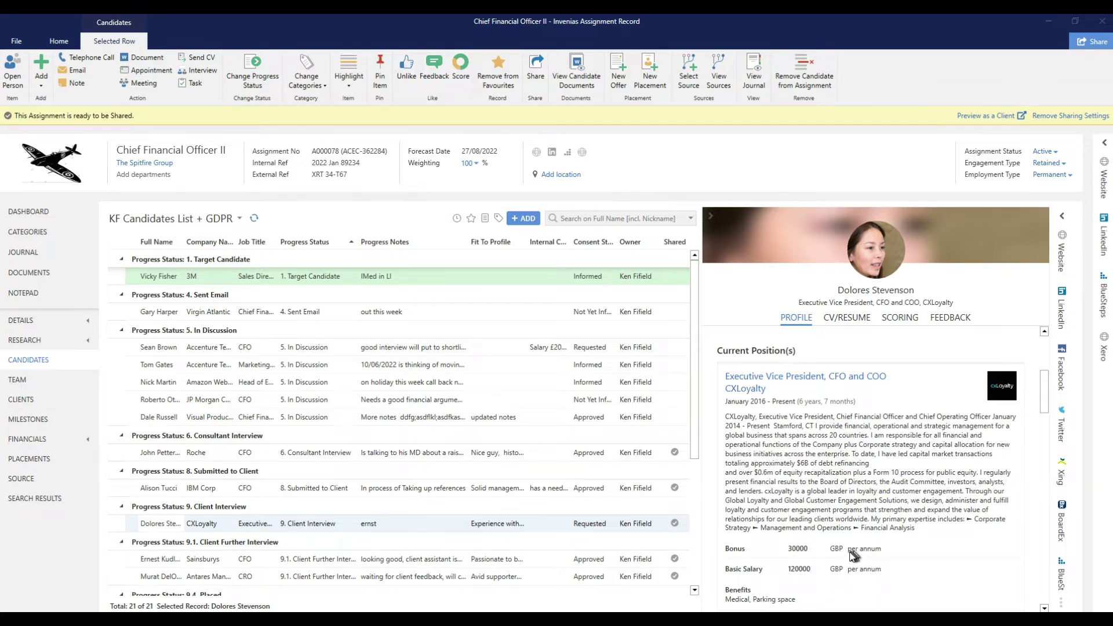
scroll(874, 522, "up", 1)
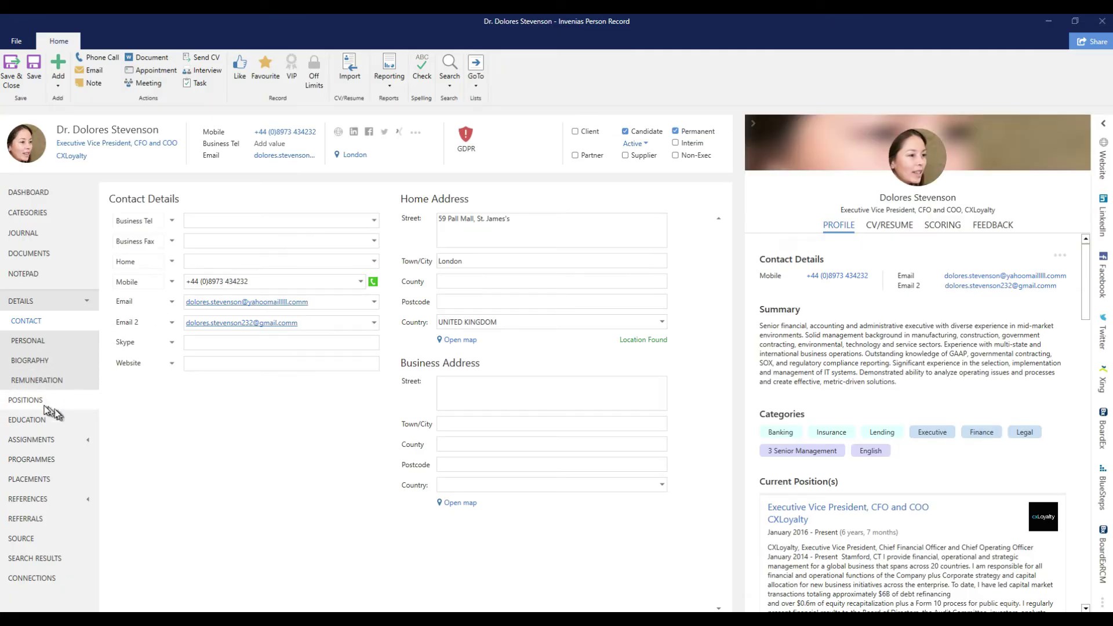
Step: View the remuneration of the CXLoyalty position among the positions in the candidate's person record, and close the position
left_click(43, 404)
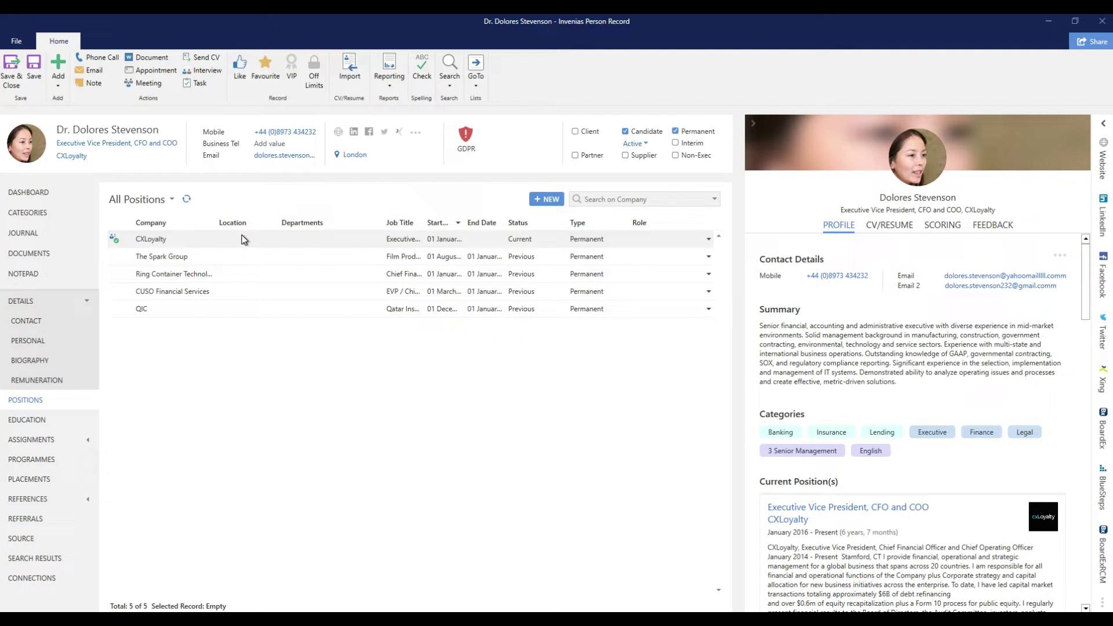
left_click(241, 235)
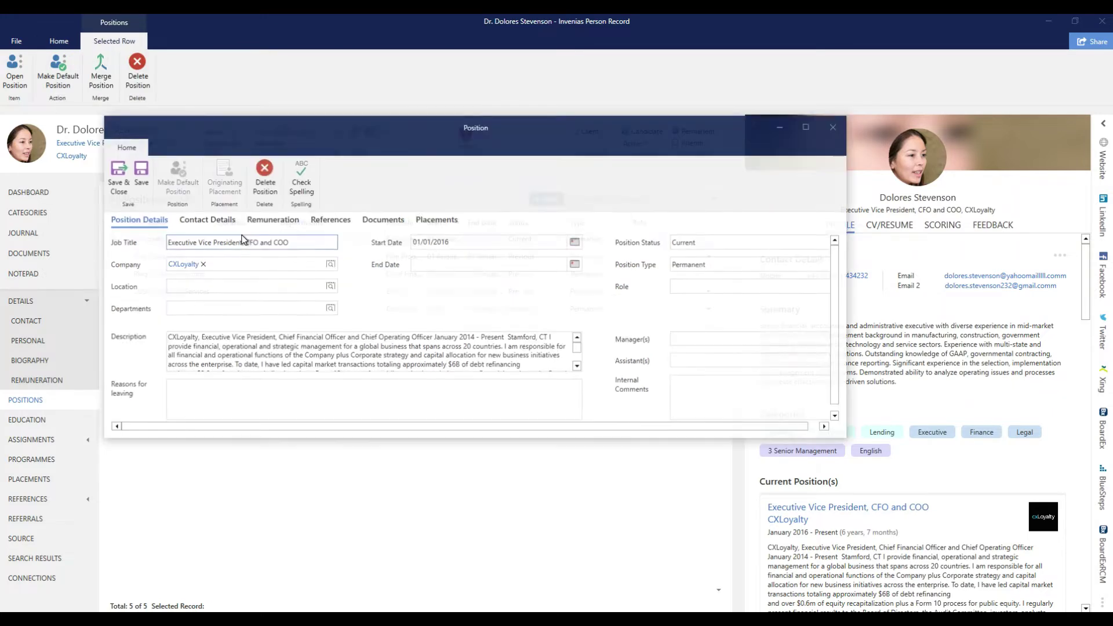
left_click(266, 221)
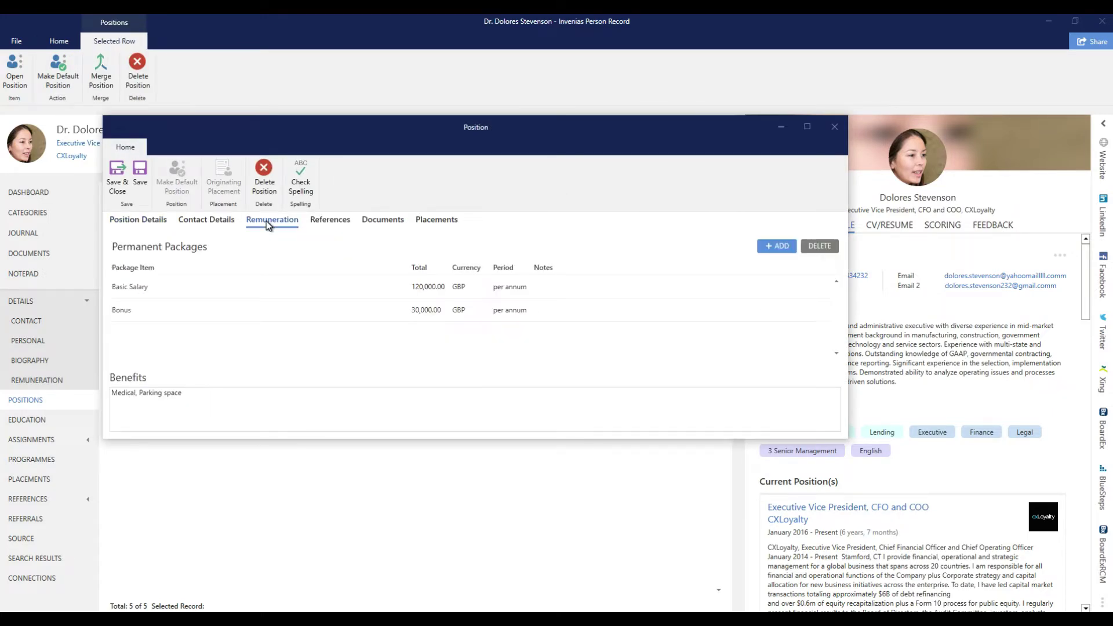
left_click(834, 127)
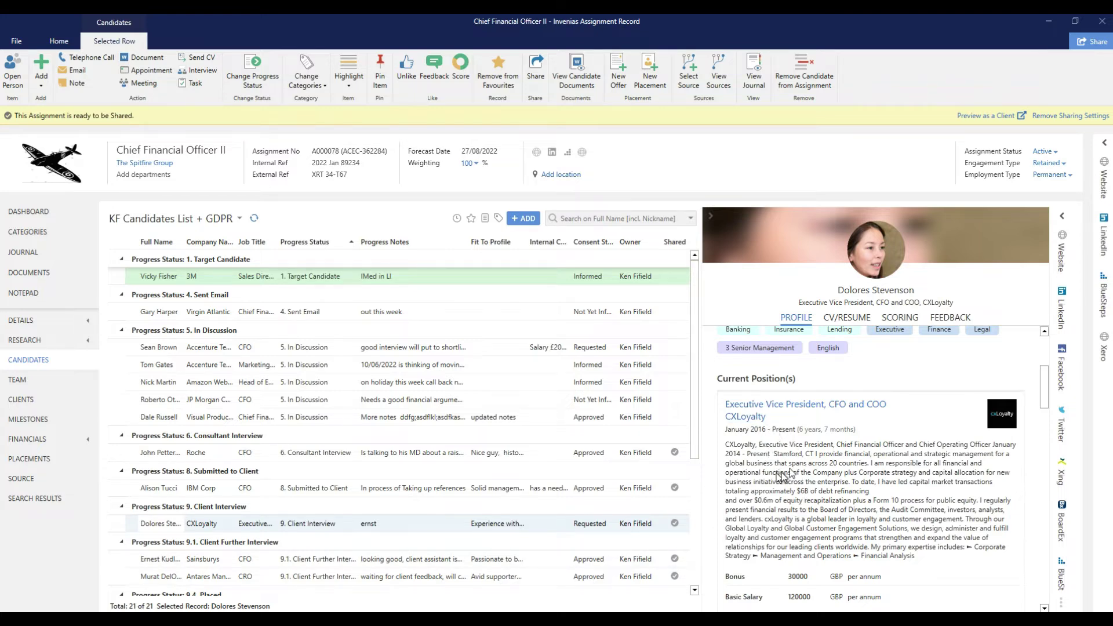
Step: Open the CXLoyalty position directly from the candidate's profile, review its position status and remuneration, and close it
left_click(807, 409)
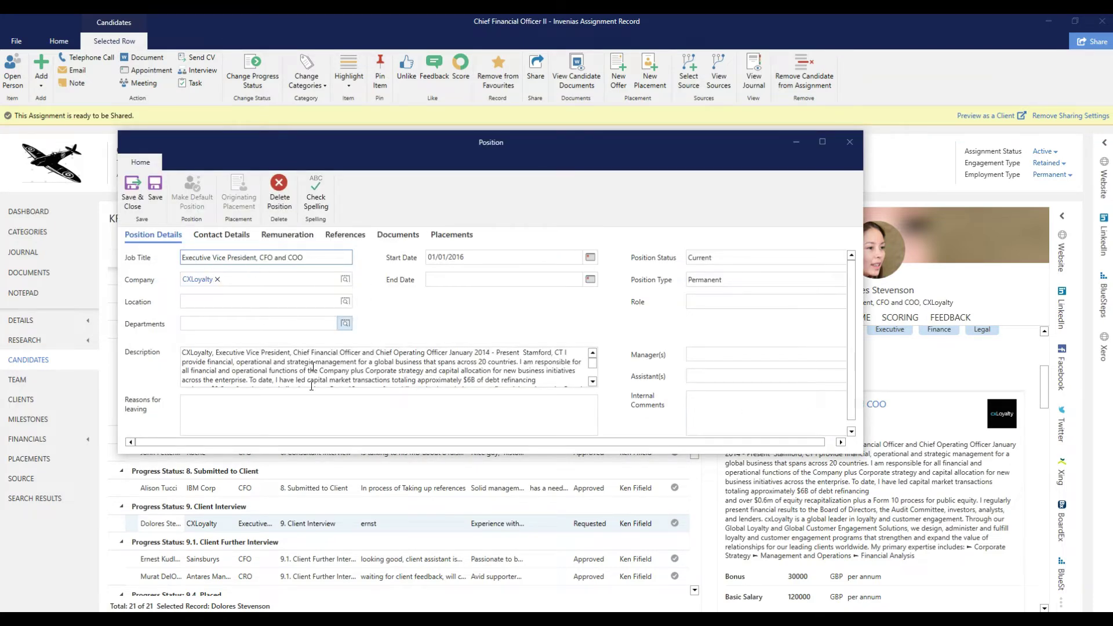
left_click_drag(548, 451, 547, 513)
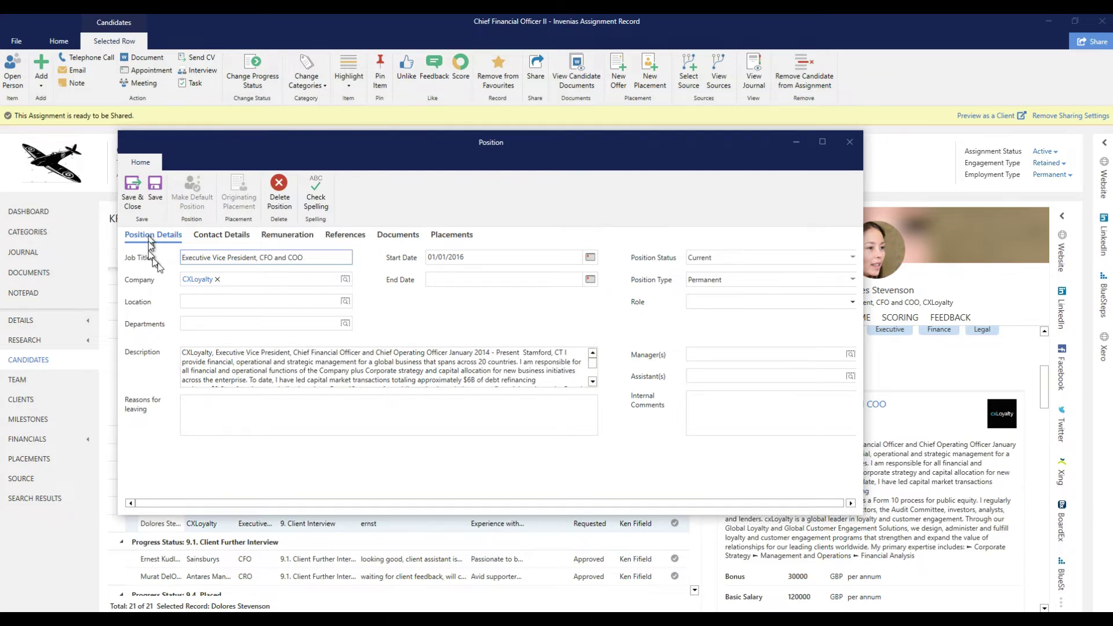
left_click(726, 258)
left_click(699, 273)
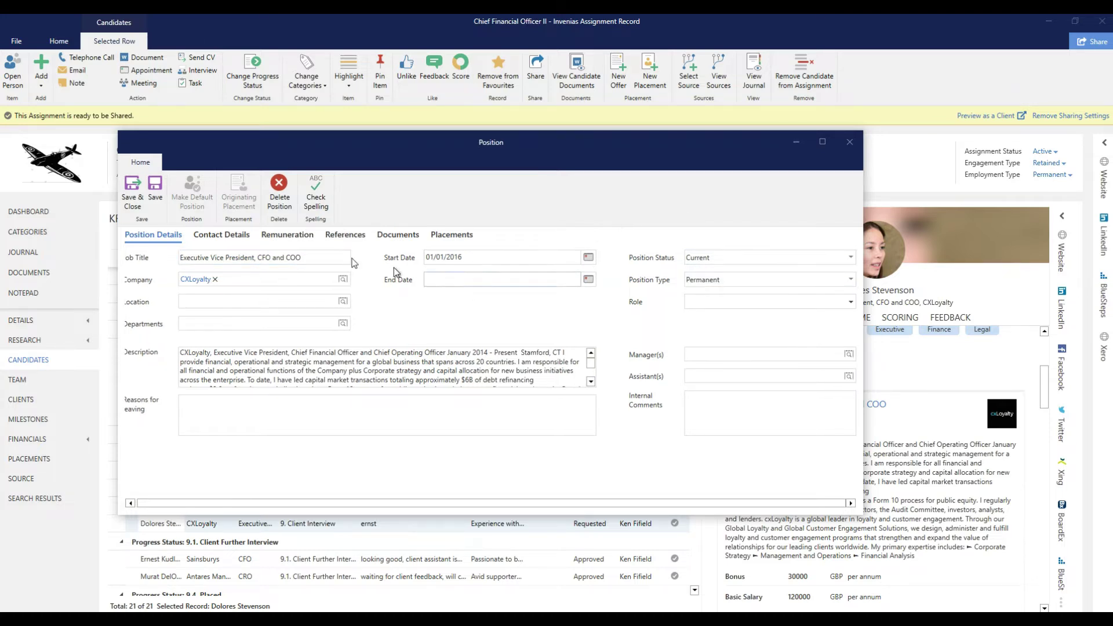
left_click(276, 236)
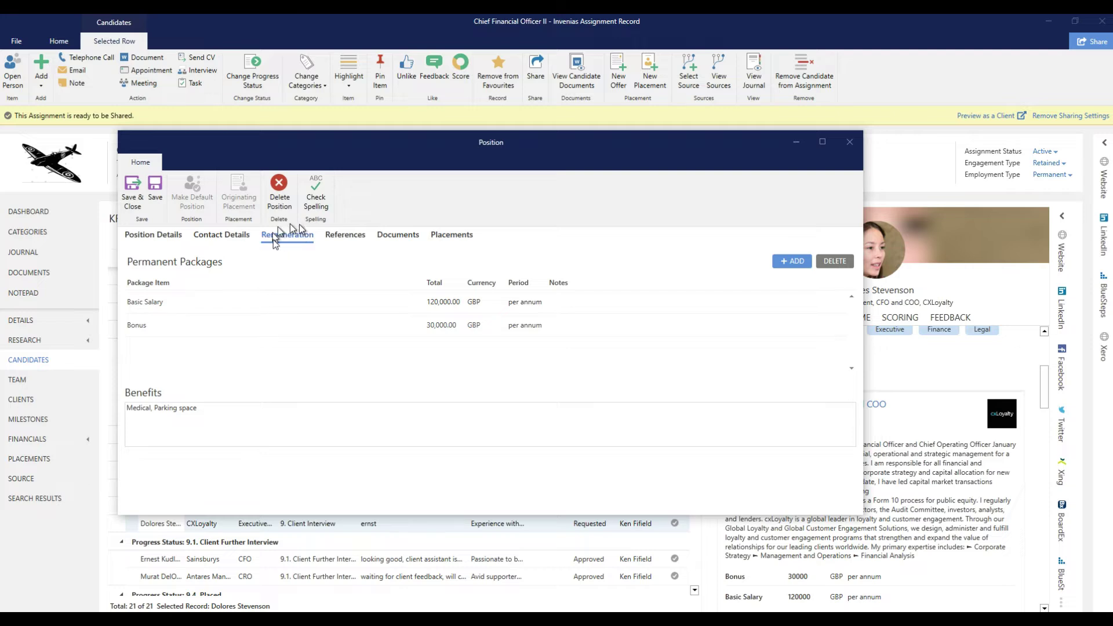
left_click(849, 142)
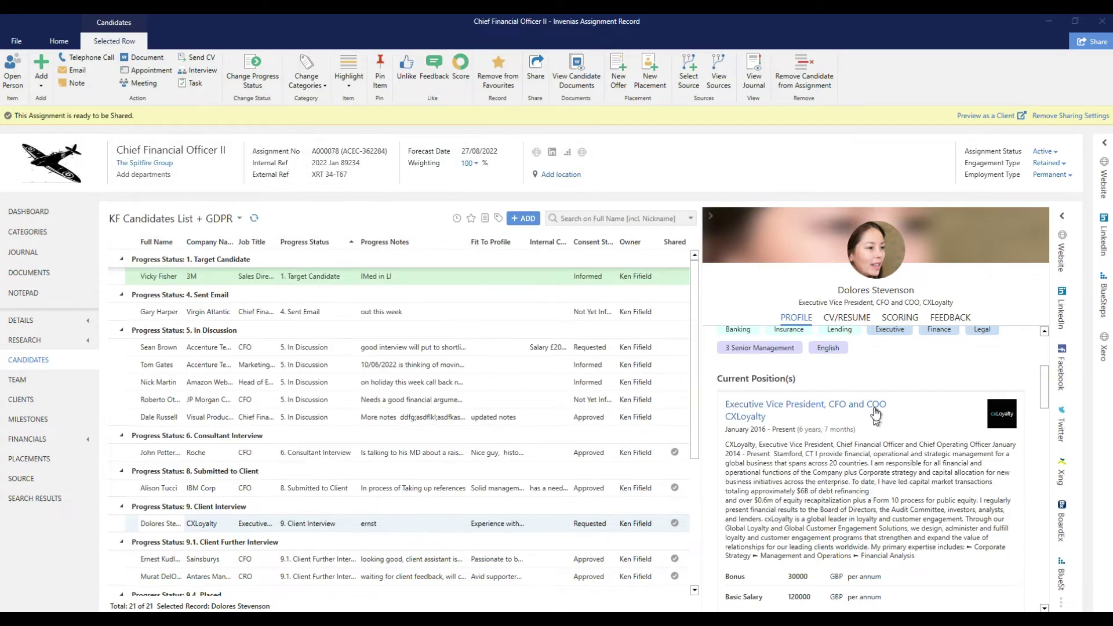
Step: Add the default package items to the remuneration of the previous Film Producer Accountant position at The Spark Group, and save the position
scroll(877, 413, "down", 2)
scroll(877, 413, "down", 3)
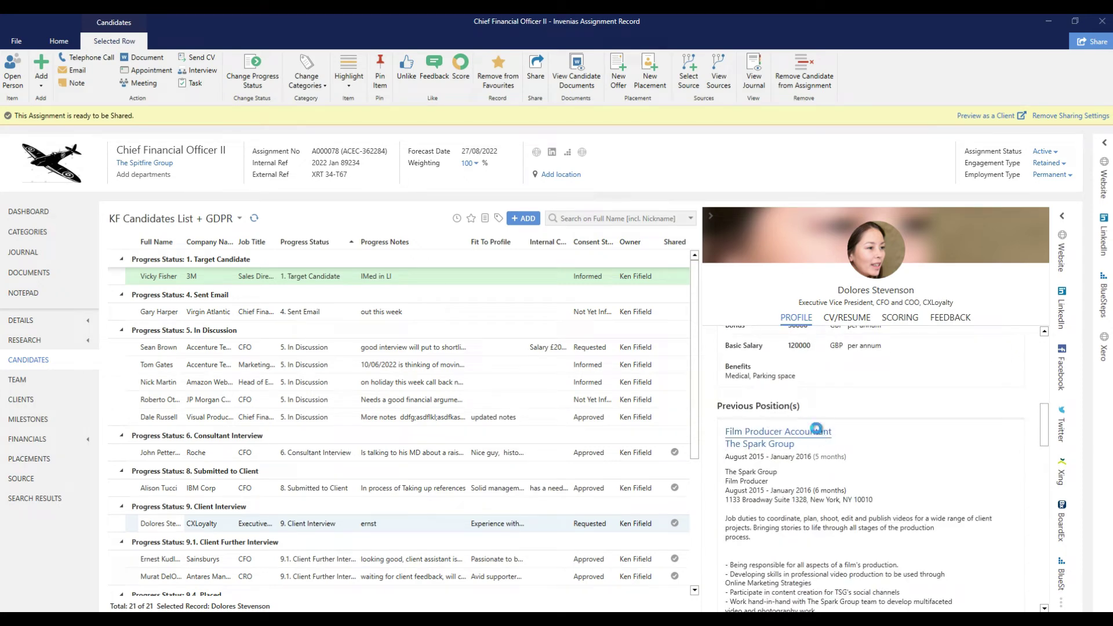
left_click(817, 432)
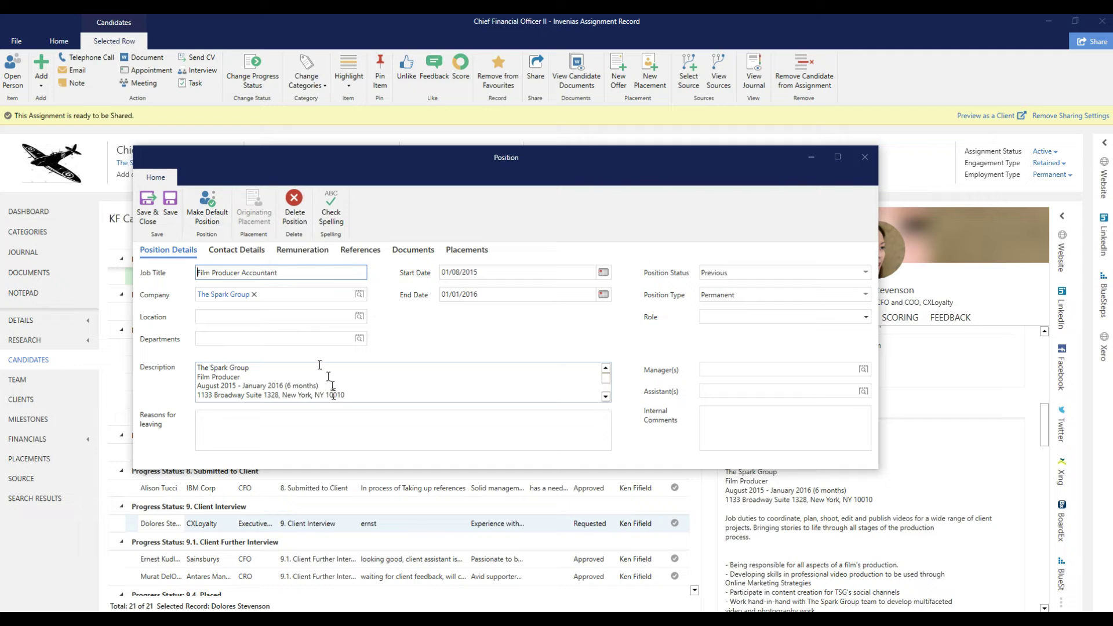
left_click(302, 252)
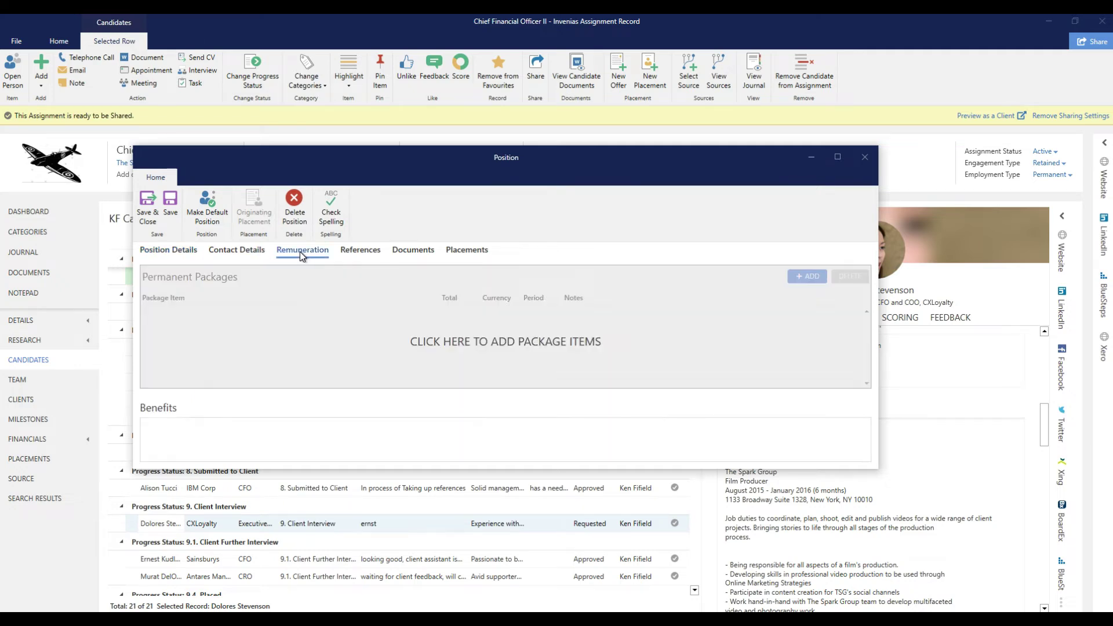
left_click(531, 345)
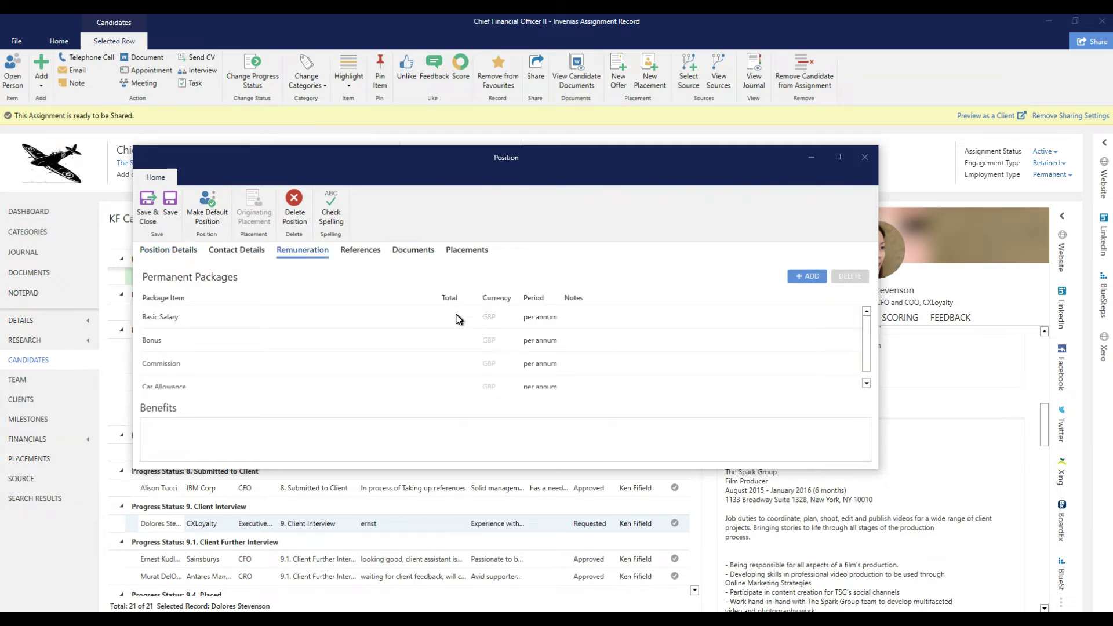
left_click(865, 158)
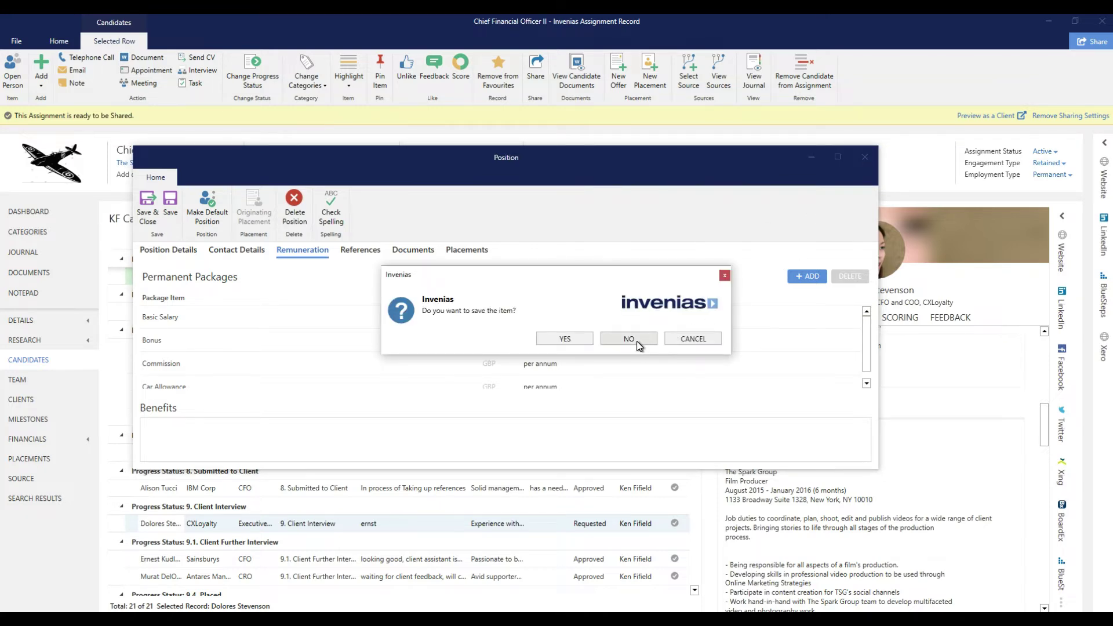
left_click(580, 340)
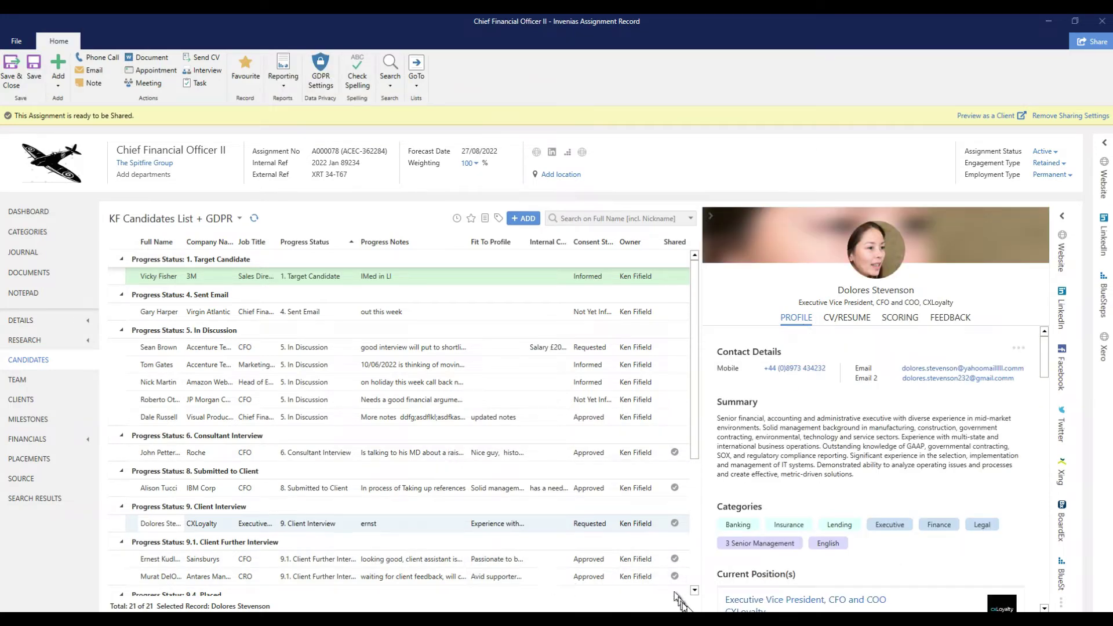
Step: Switch to the already open person record of the IBM Corp CFO candidate
mouse_move(904, 619)
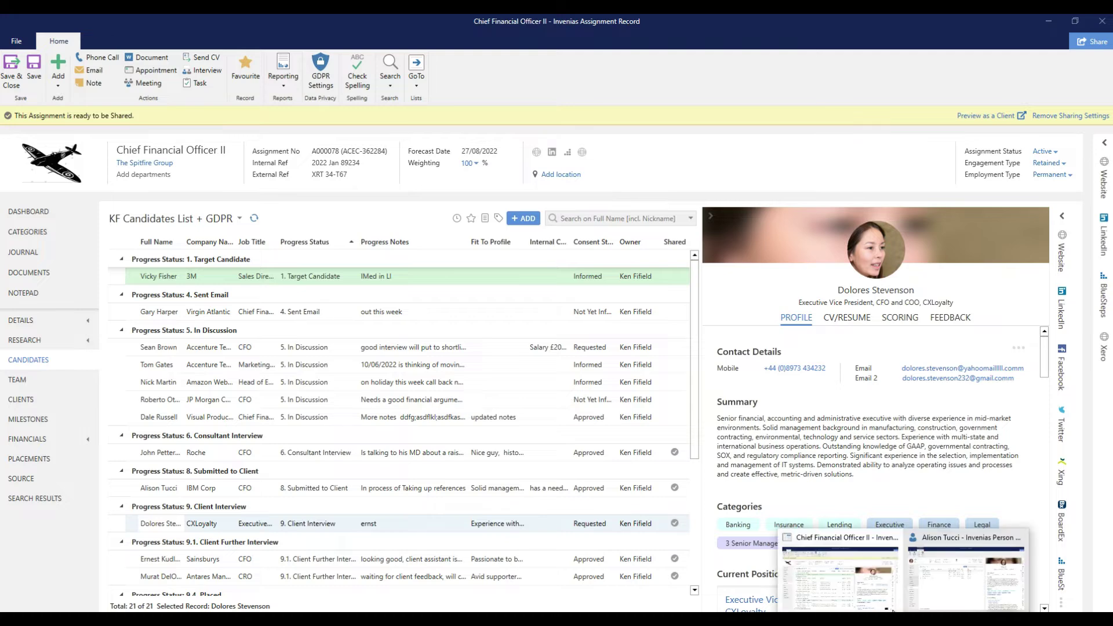
left_click(939, 589)
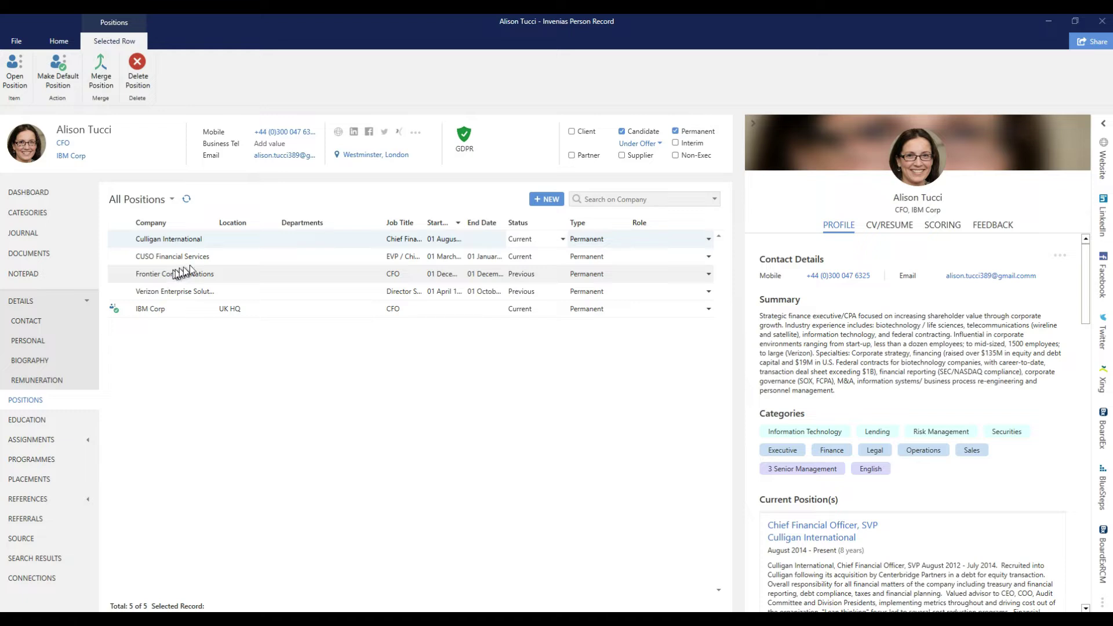
Step: Set the status of the CUSO Financial Services and Culligan International positions to Previous, refreshing the positions list
left_click_drag(382, 223, 347, 223)
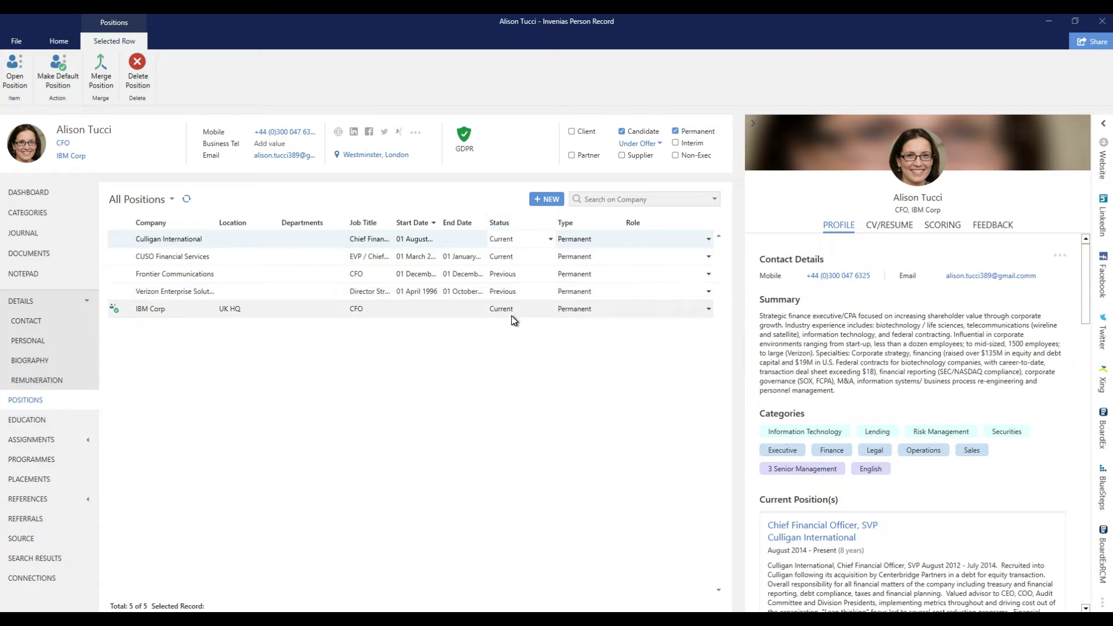
left_click(548, 258)
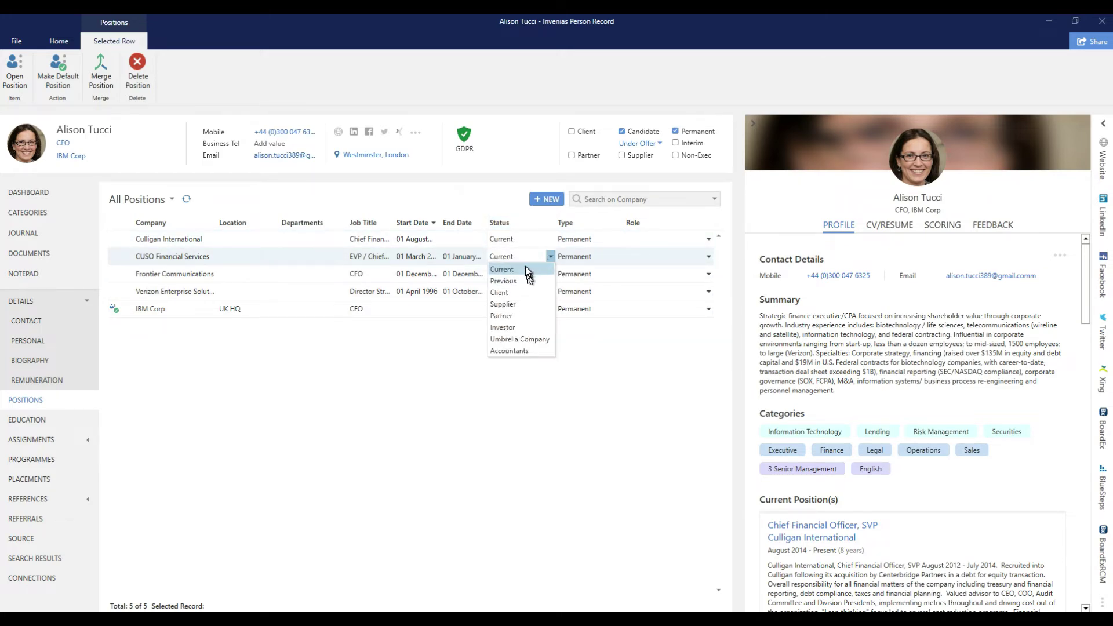
left_click(526, 280)
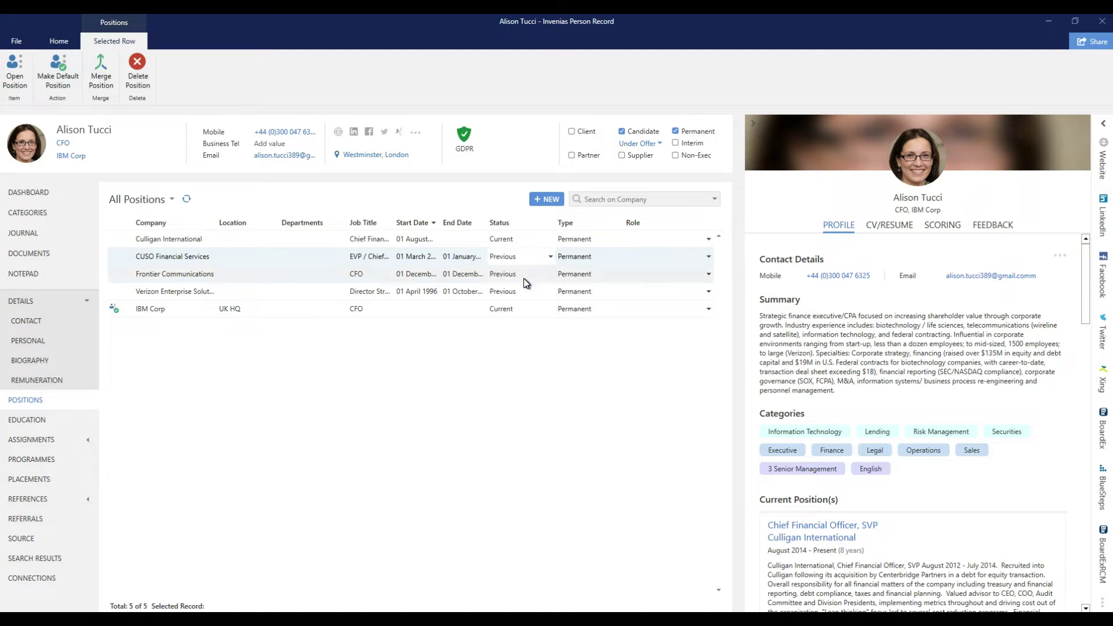
left_click(551, 241)
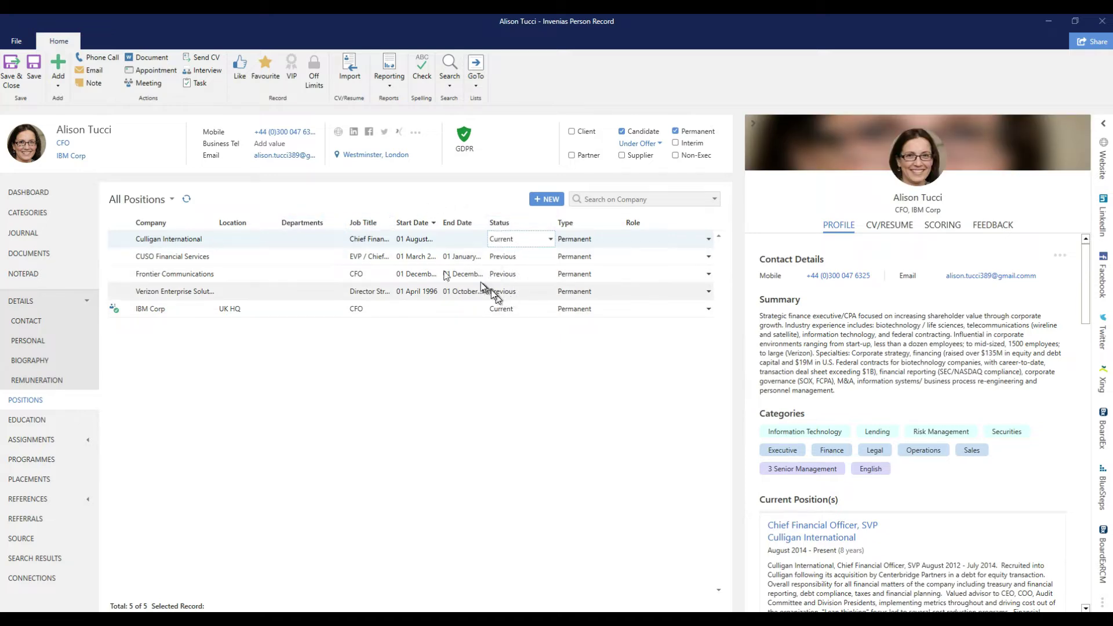
left_click(186, 199)
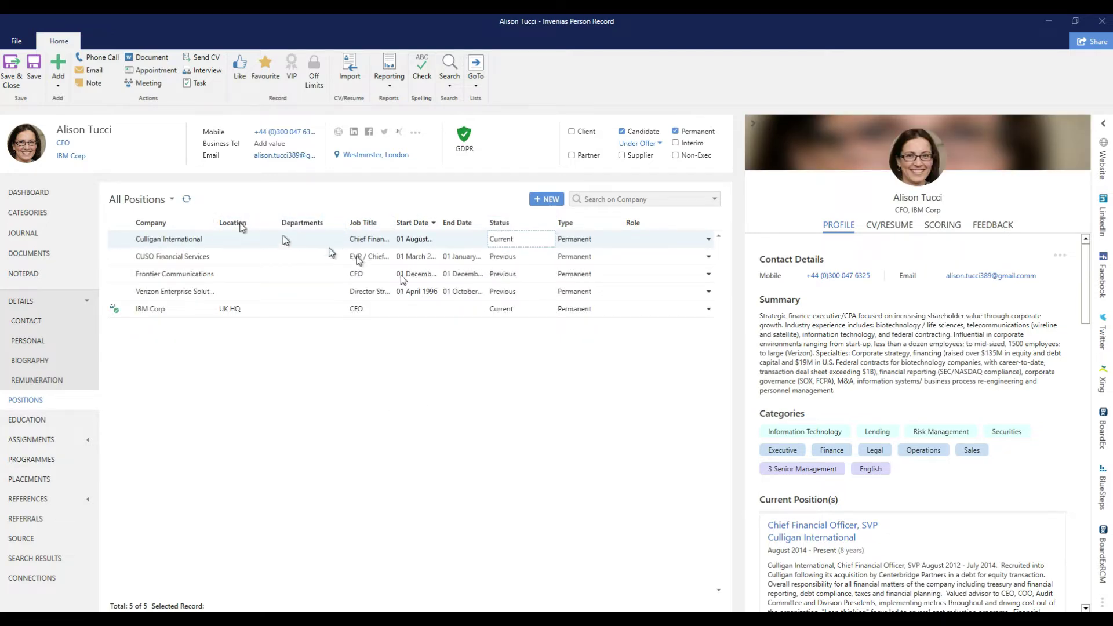
left_click(553, 242)
left_click(518, 262)
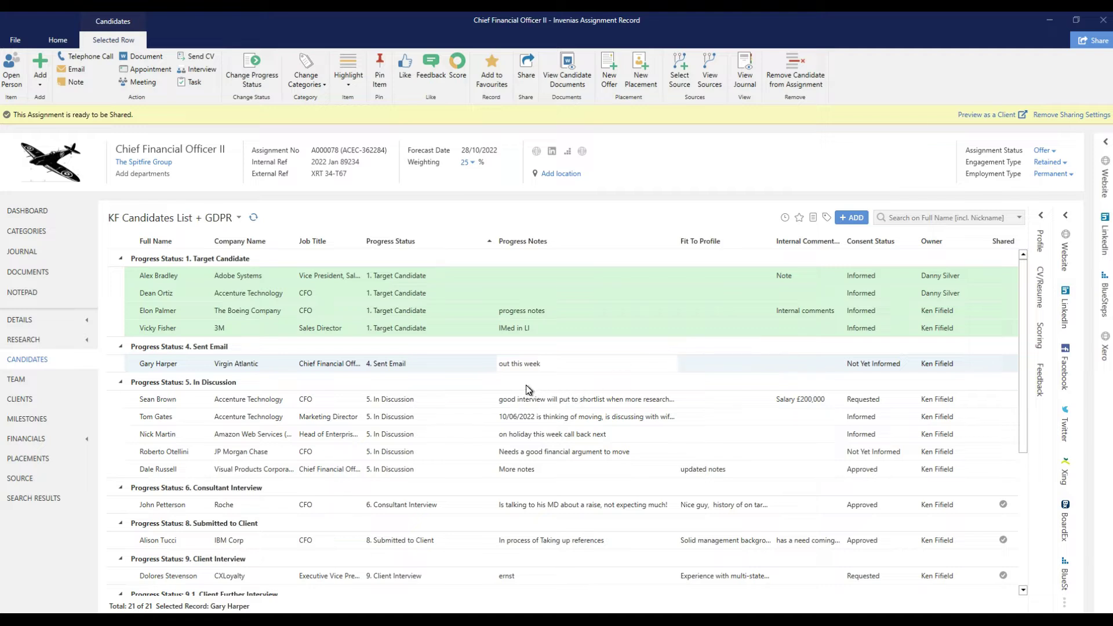
Step: Begin sharing the Visual Products Corporation candidate from the assignment with a team member, copy the person link, and cancel the share
right_click(326, 475)
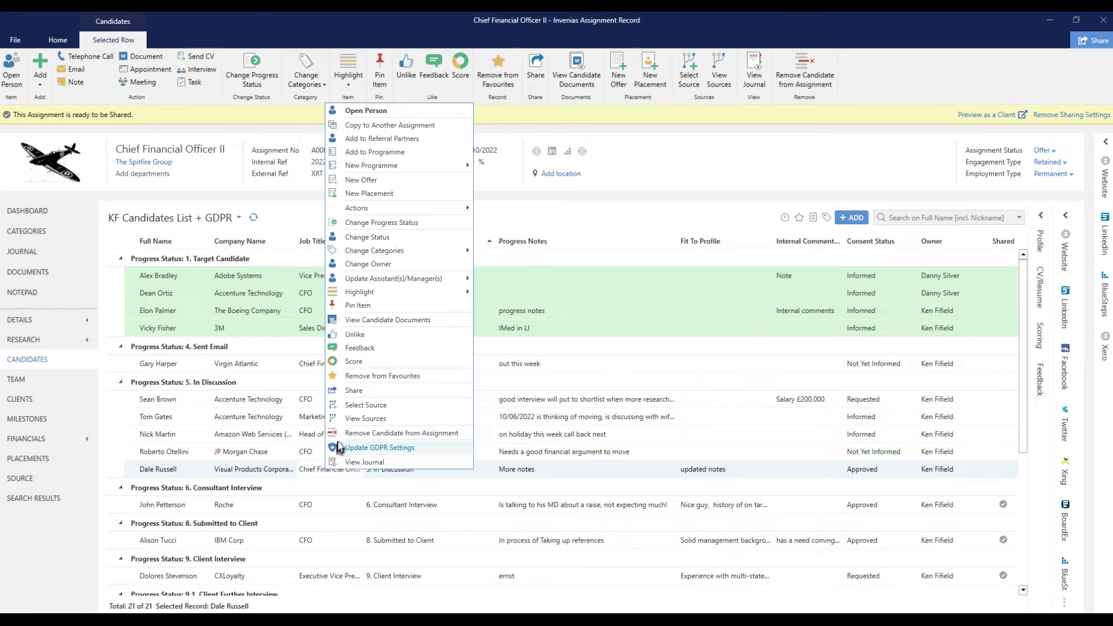
left_click(366, 389)
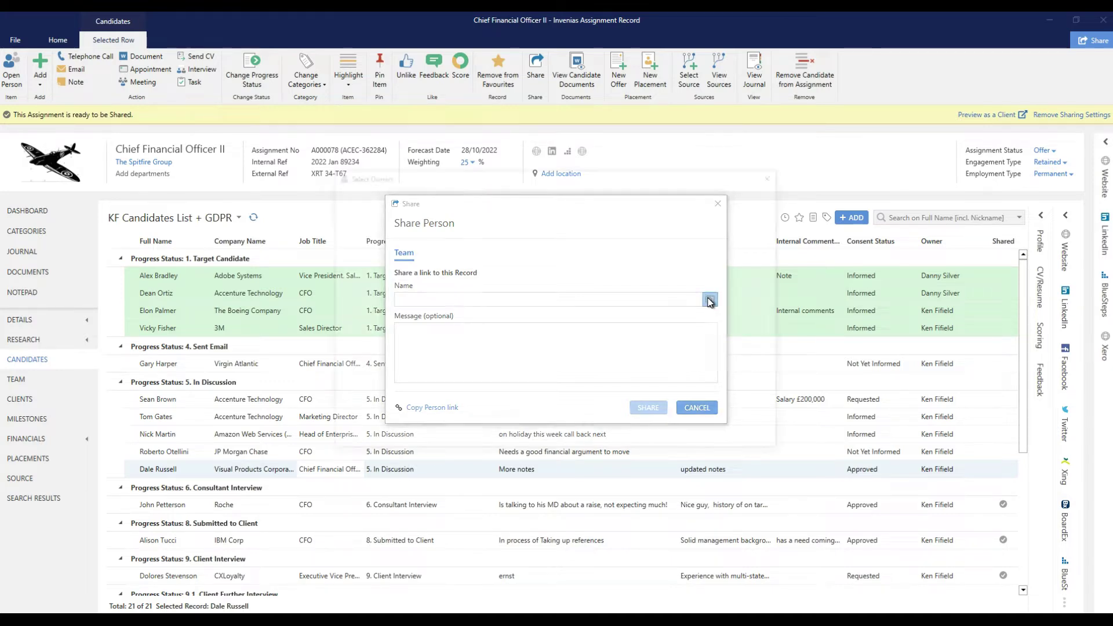
left_click(710, 300)
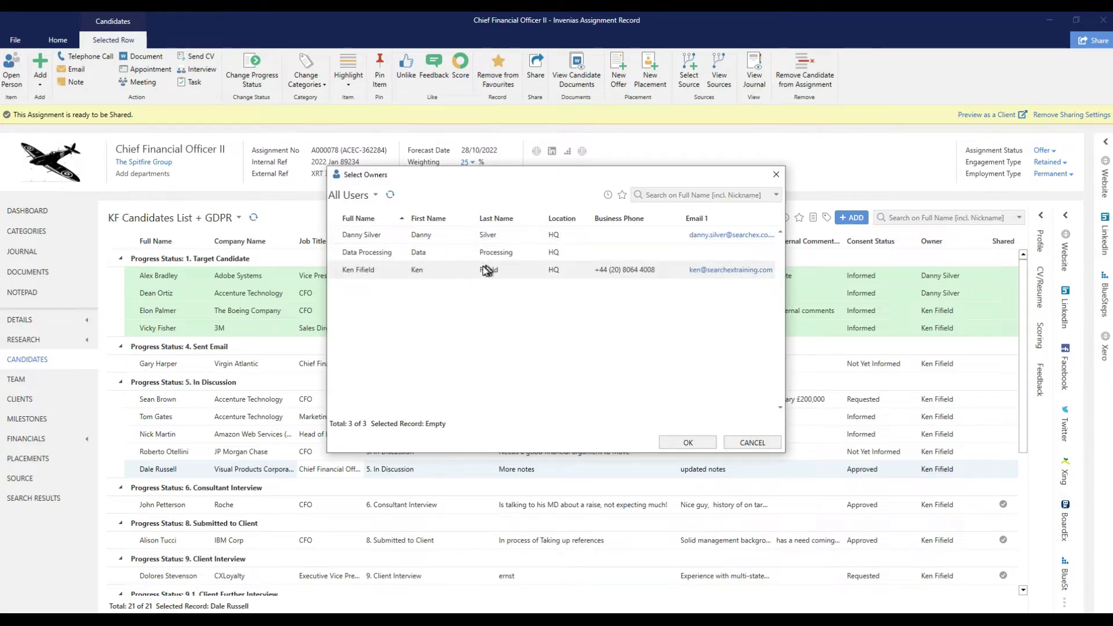
double_click(376, 241)
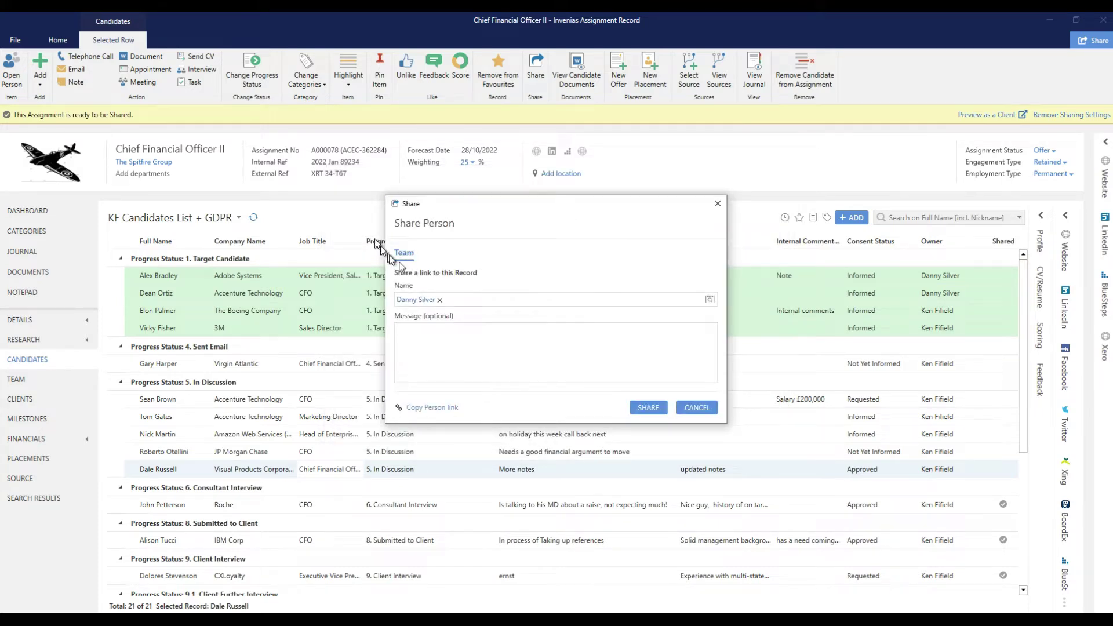
left_click(435, 338)
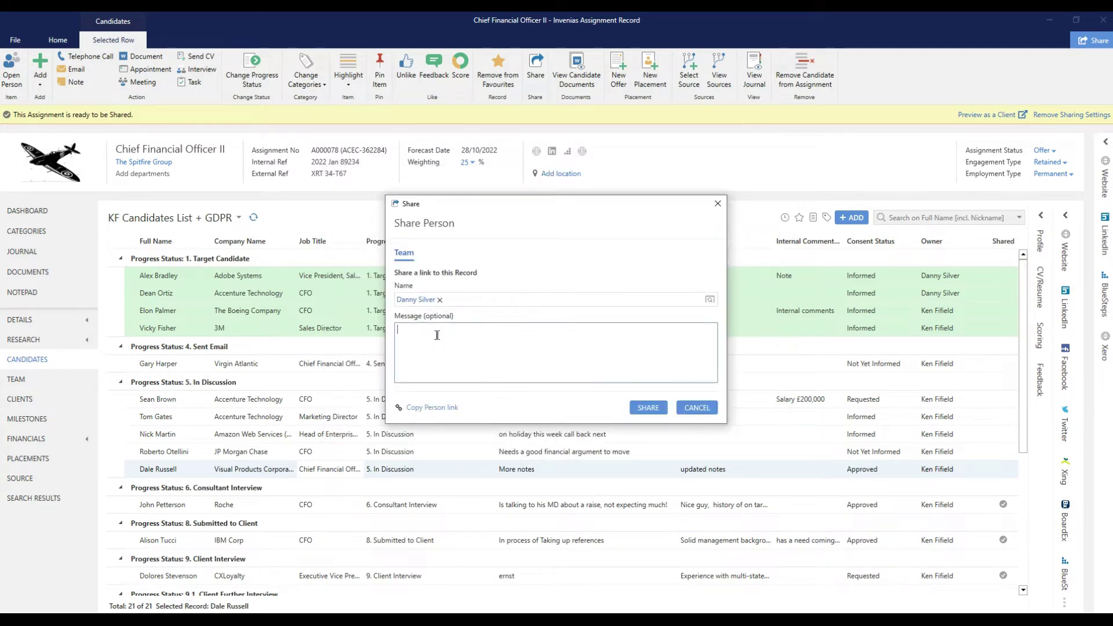
left_click(432, 408)
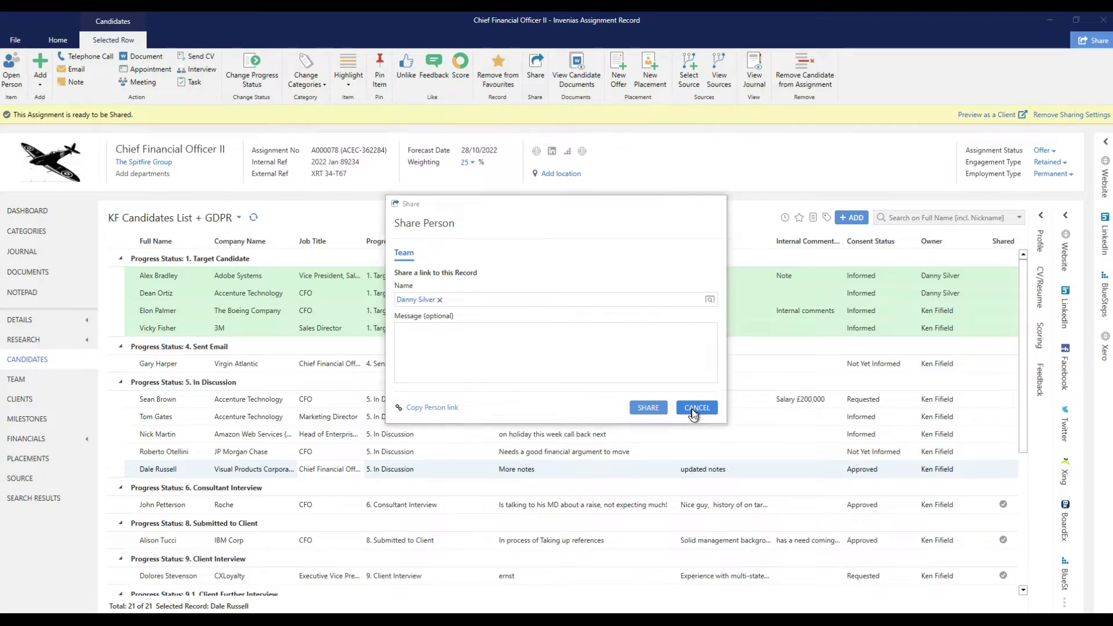
left_click(696, 409)
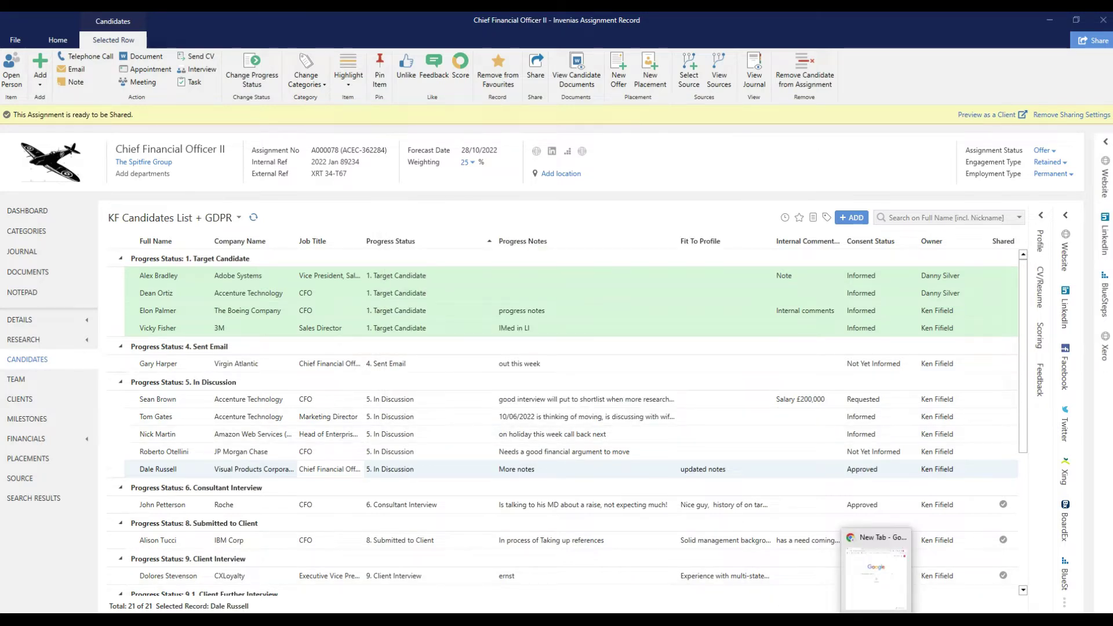
Step: Switch to Chrome and load the copied person link, allowing it to open the candidate's record in Invenias
left_click(877, 581)
left_click(590, 50)
key("ctrl+v")
key("Return")
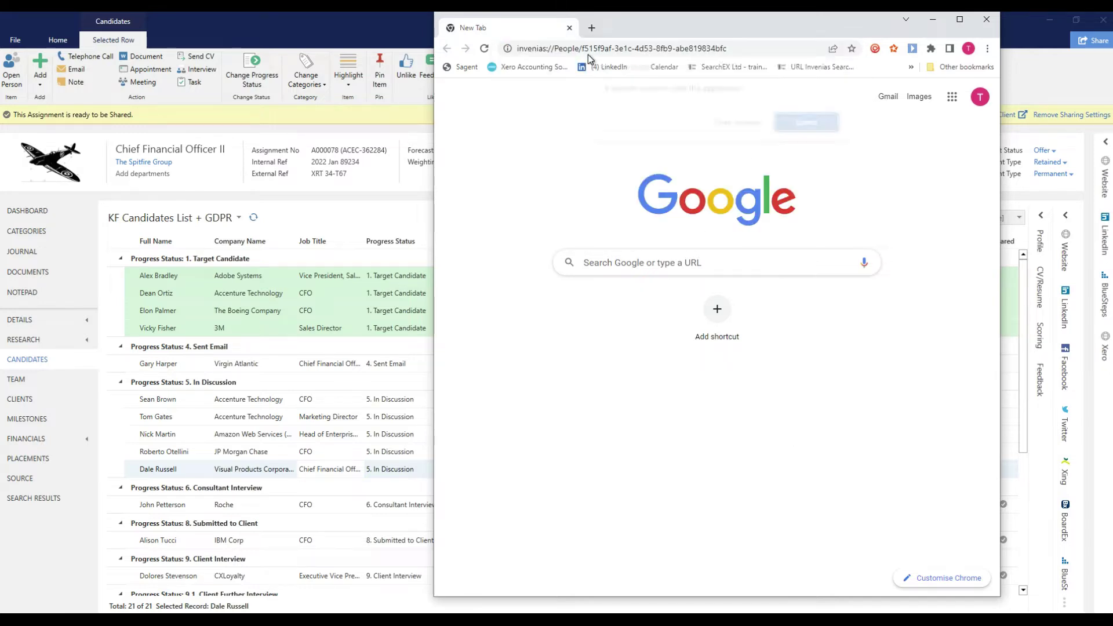
left_click(737, 128)
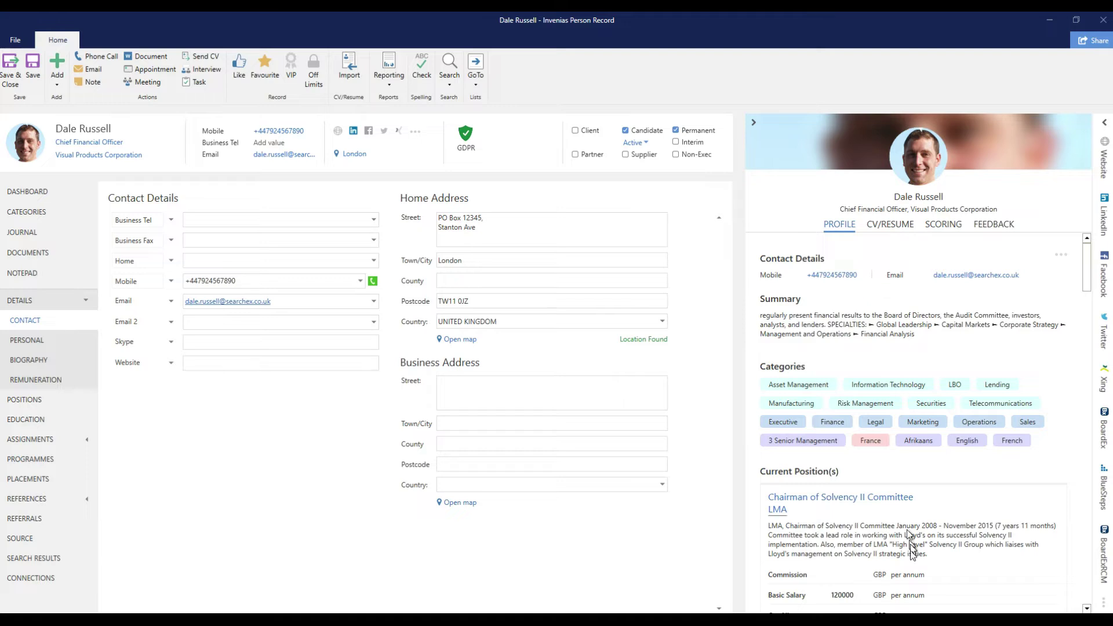
Step: Start sharing the RecruiterFit managing director from the people list, and put the person's copied link and placeholder text in the message
mouse_move(904, 619)
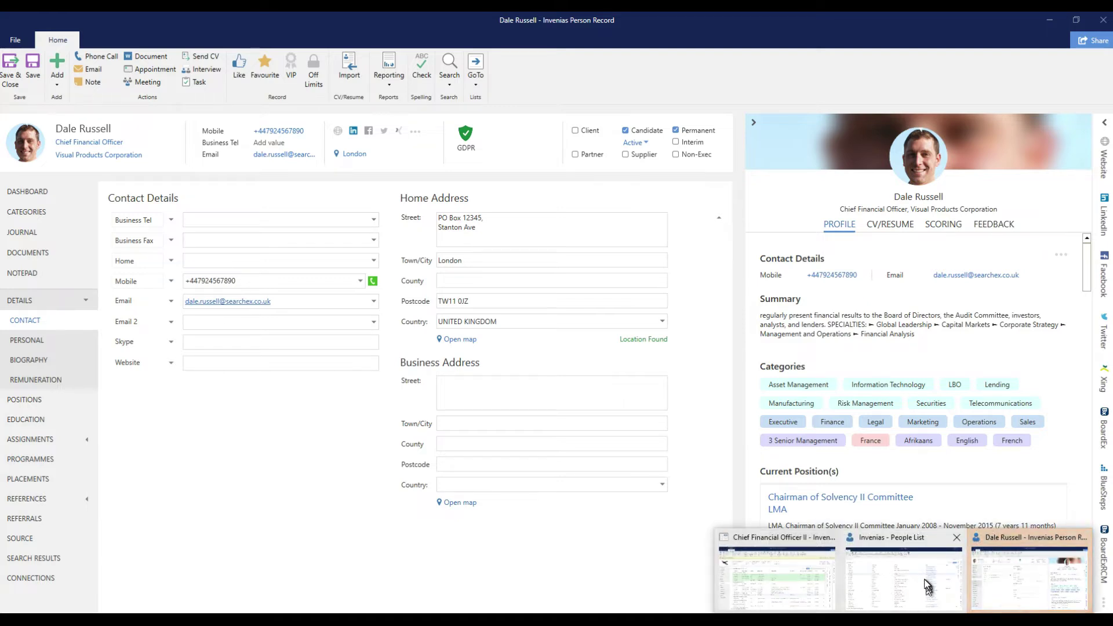
left_click(777, 580)
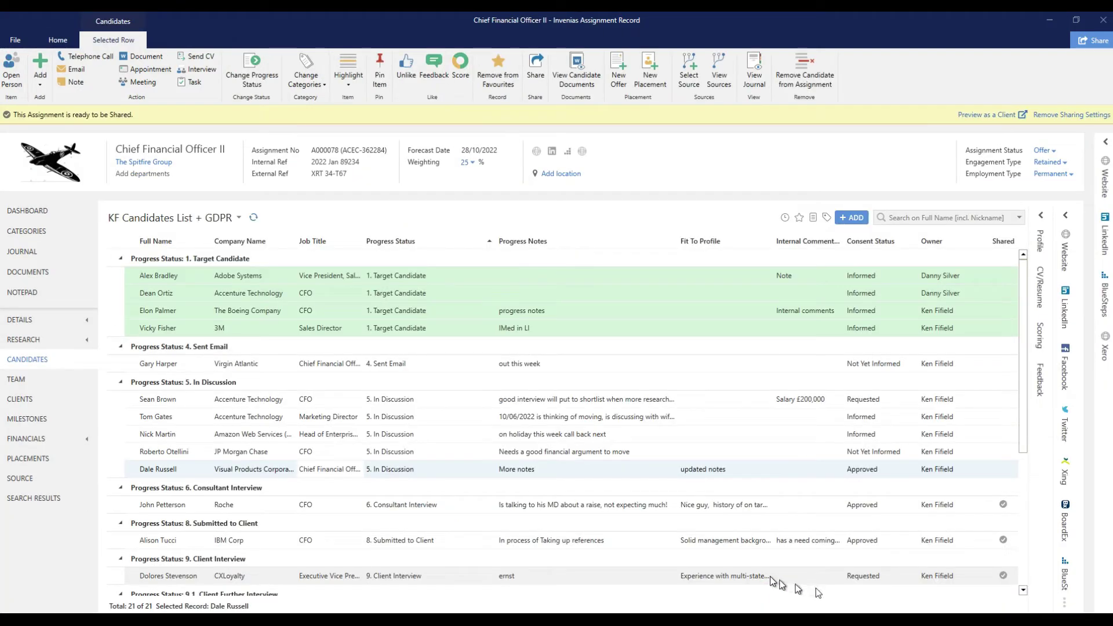
left_click(898, 578)
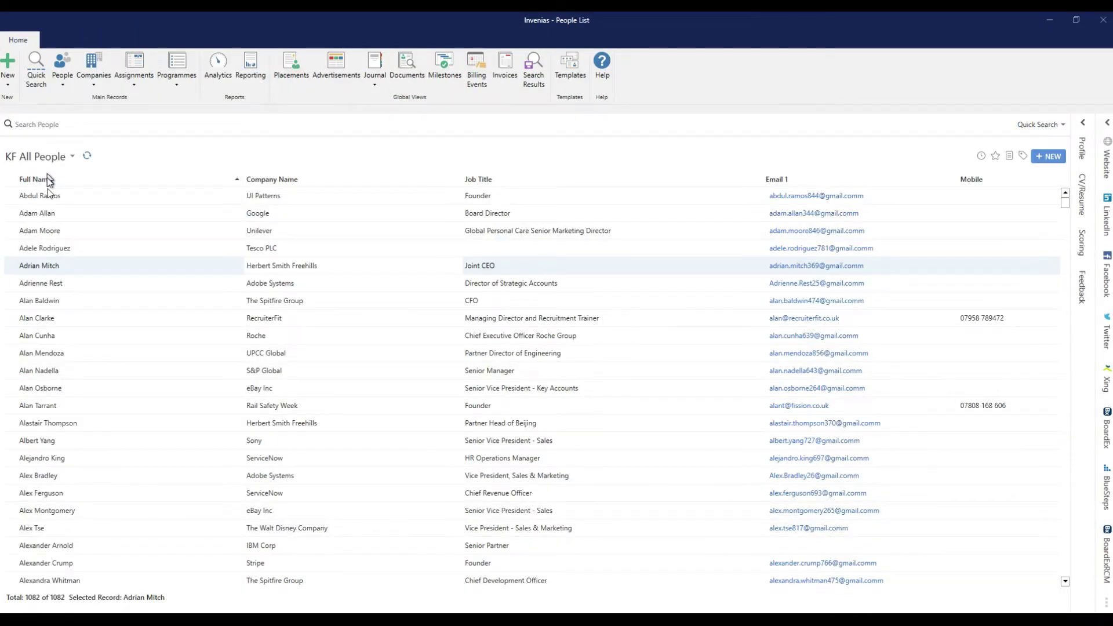
left_click(305, 318)
right_click(304, 318)
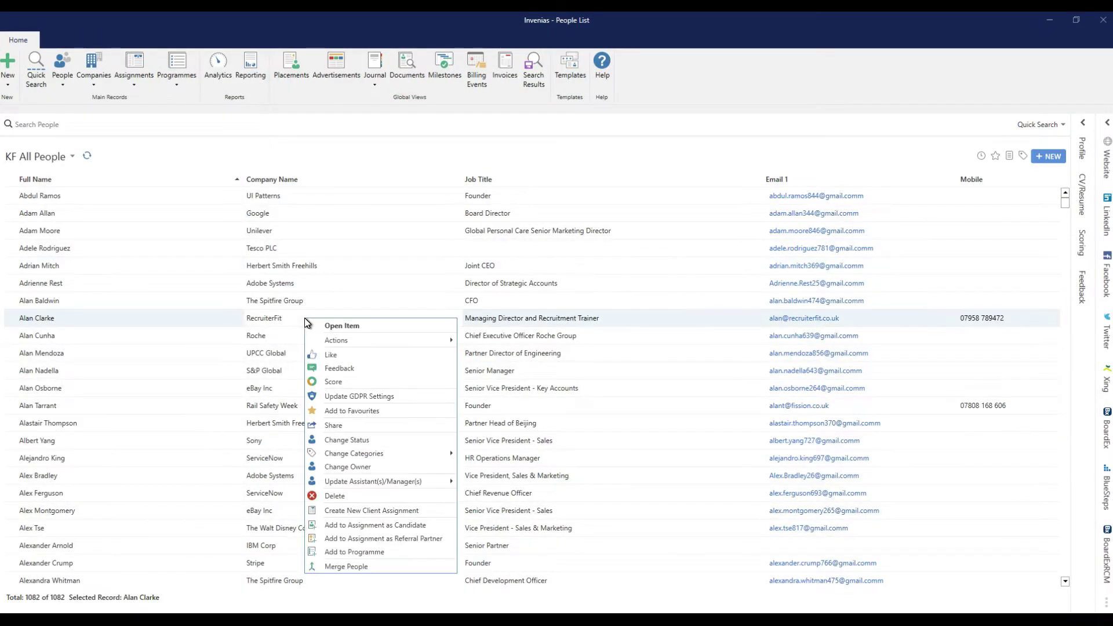
left_click(342, 426)
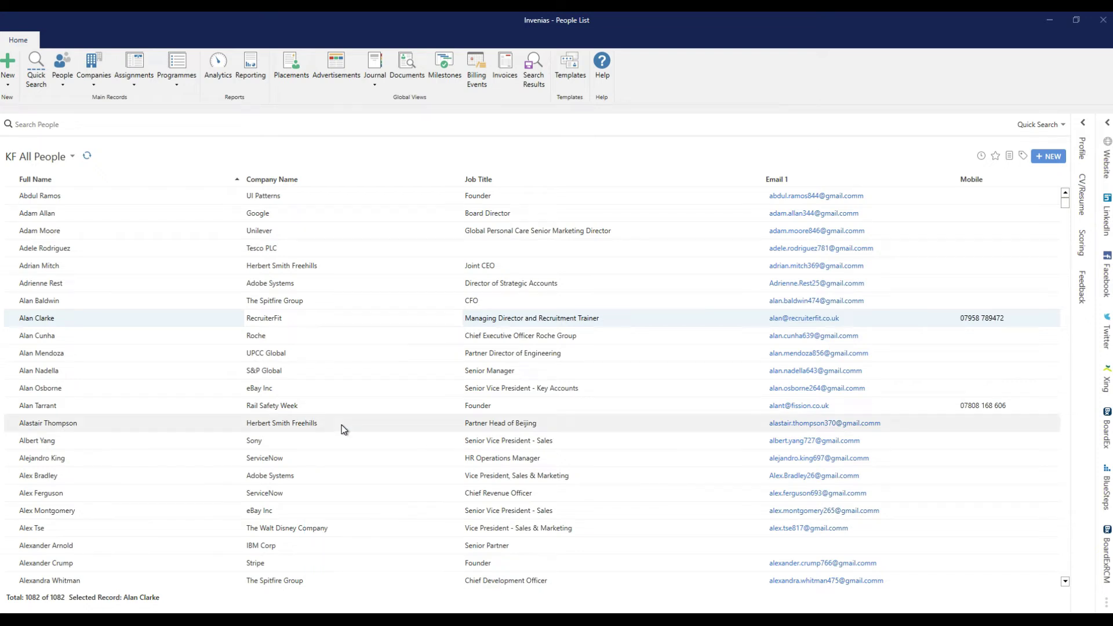
left_click(429, 407)
left_click(431, 347)
key("ctrl+v")
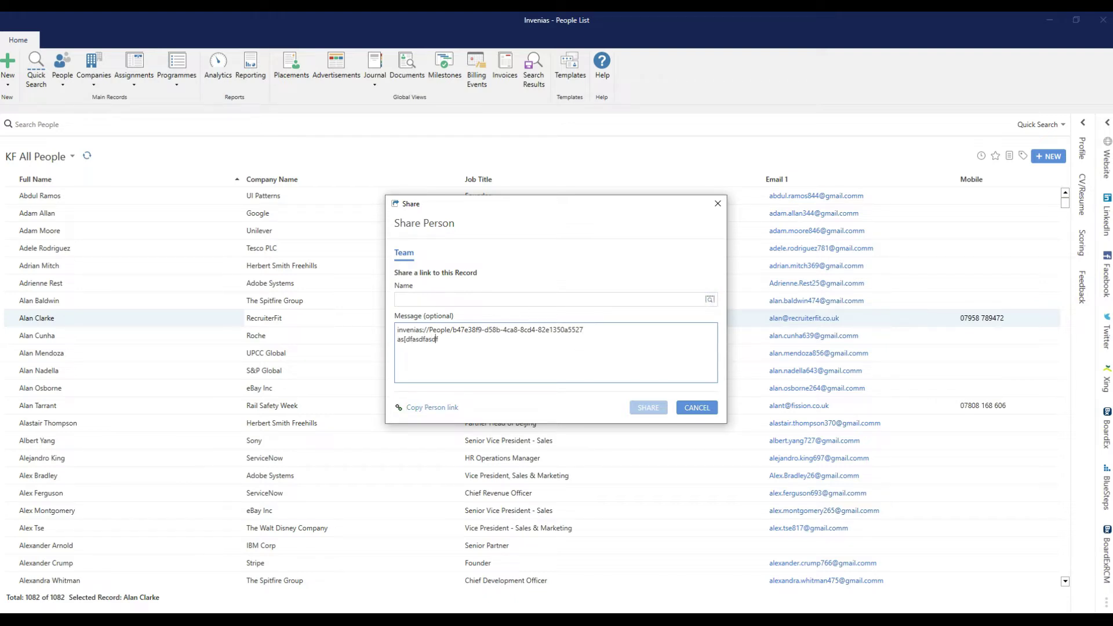
type("df;lasdfl;aksdfasdf")
Step: Choose a team member from the user list as the recipient of the shared RecruiterFit person record
left_click(709, 299)
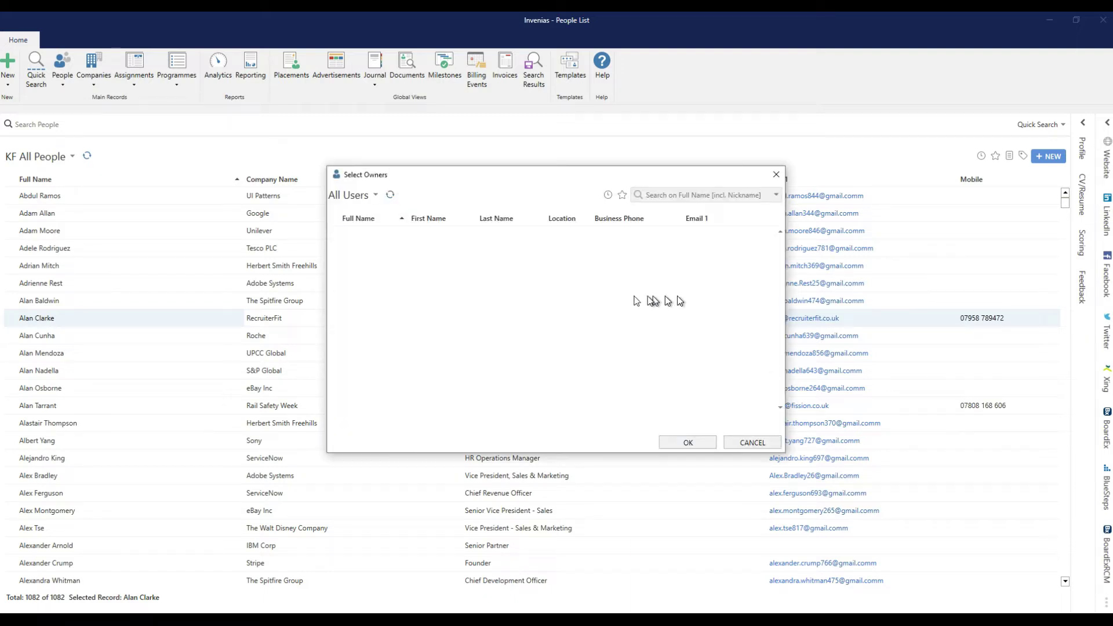
left_click(363, 237)
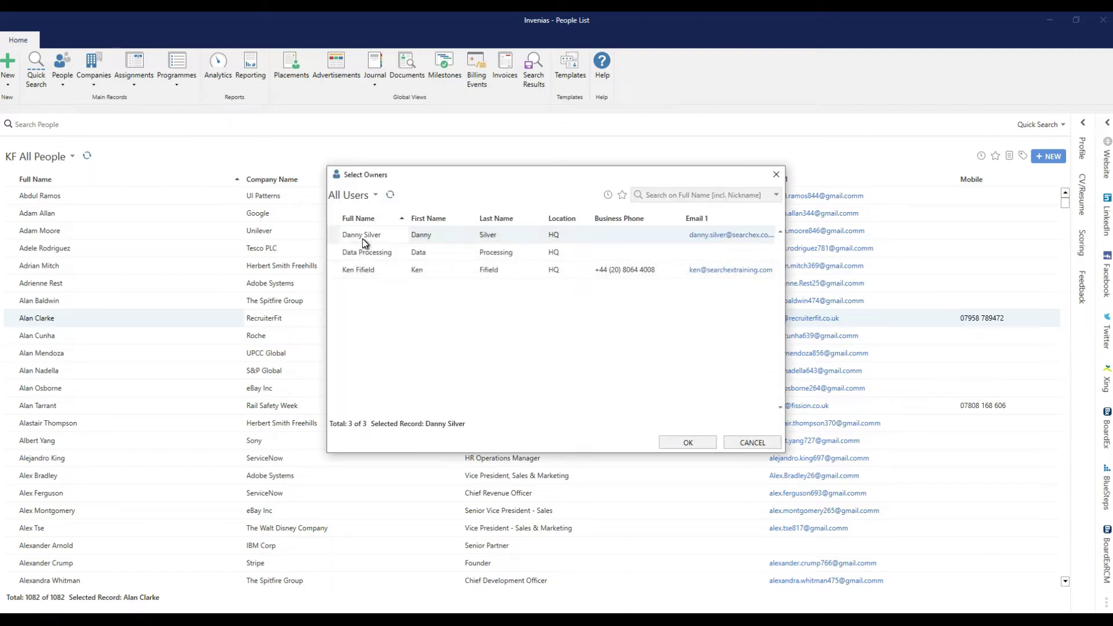
left_click(690, 444)
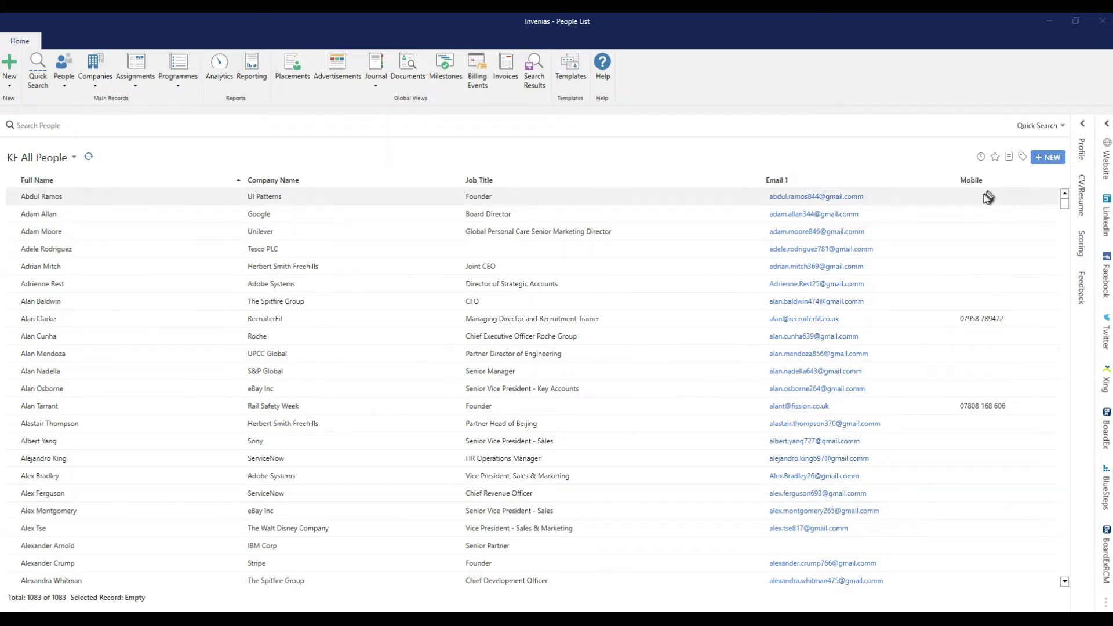
Step: Show the category filter in the people list, filter by the Marketing position function, and clear that filter
left_click(1022, 157)
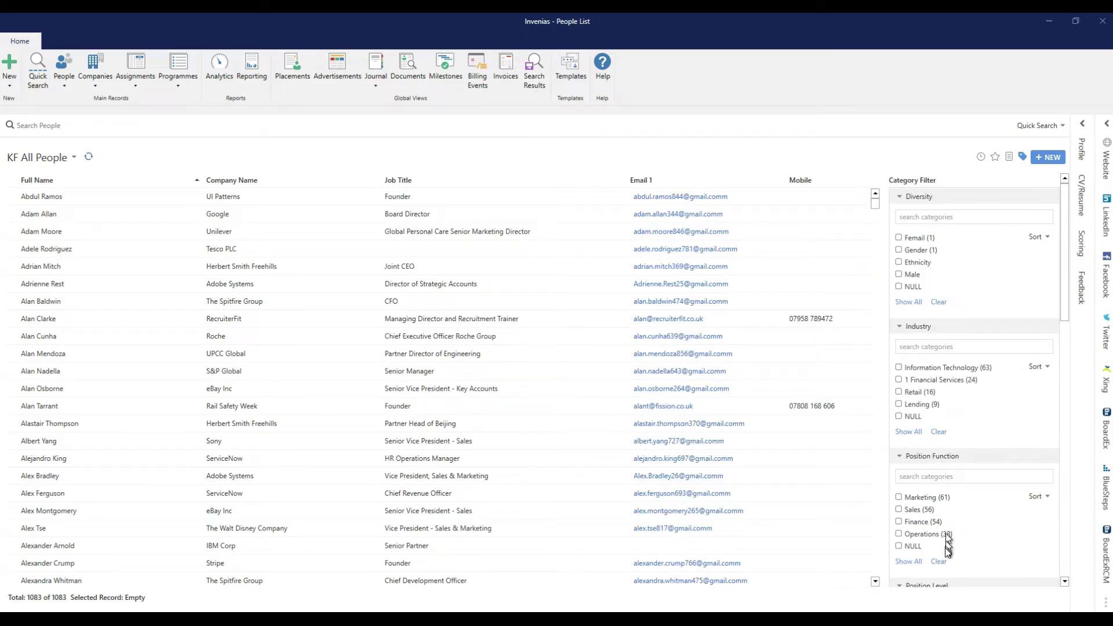
left_click(899, 498)
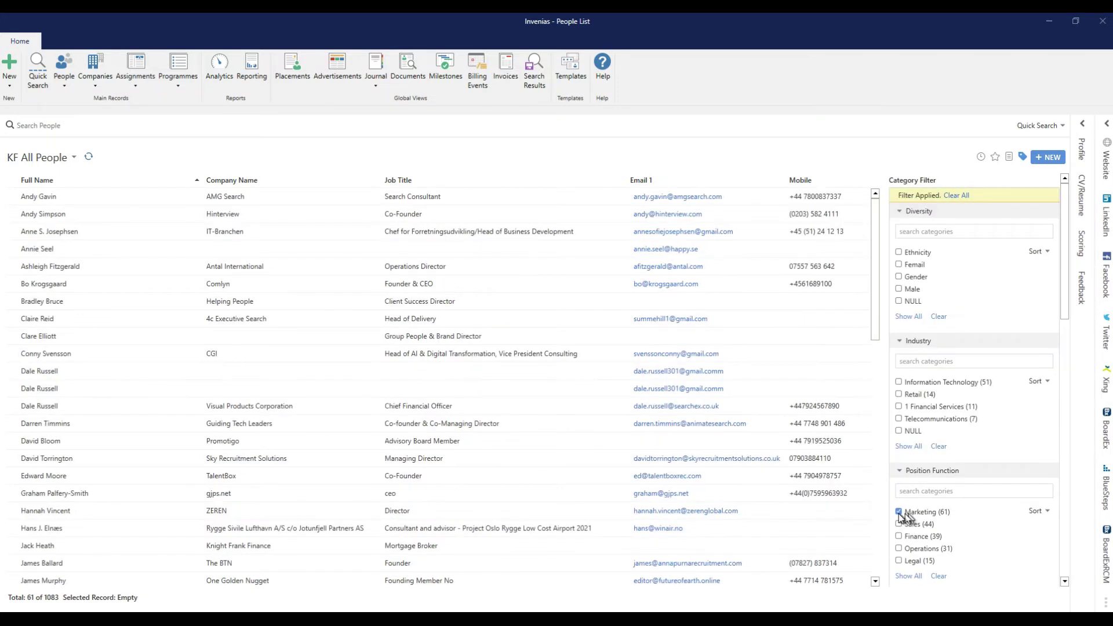
left_click(898, 512)
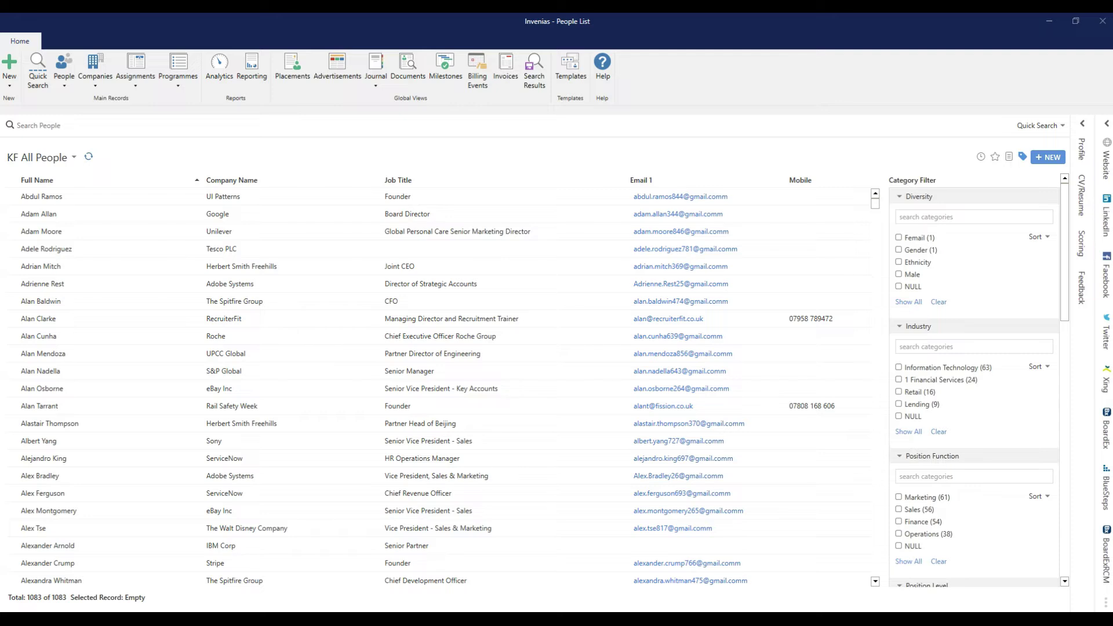
Step: Disable the display of counts in the Category filter in the system preferences, and save the settings
left_click(835, 586)
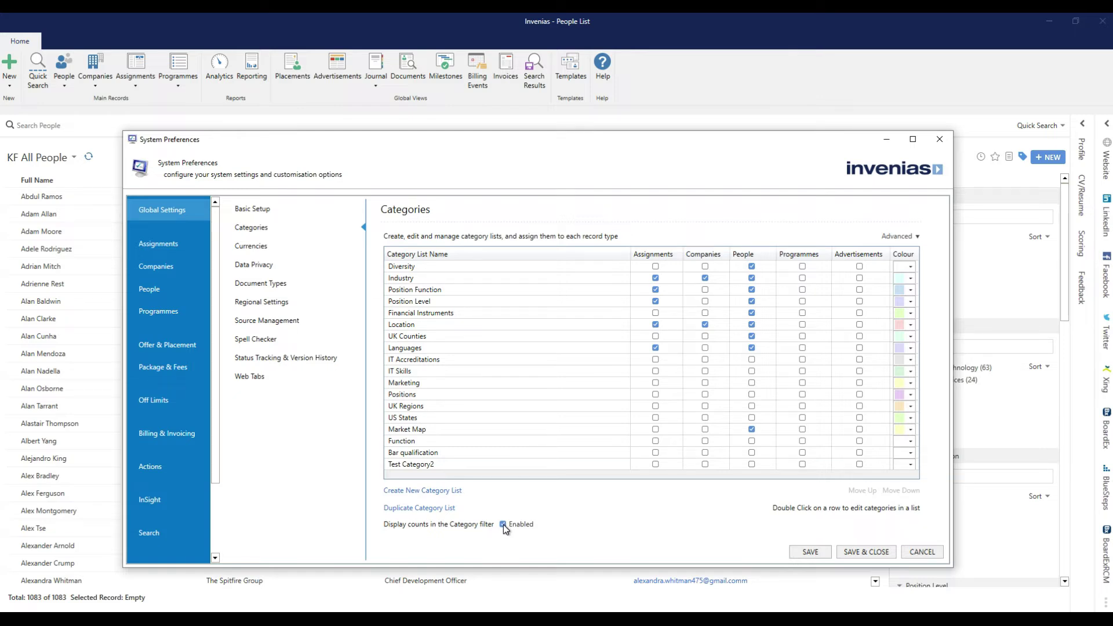
left_click(830, 553)
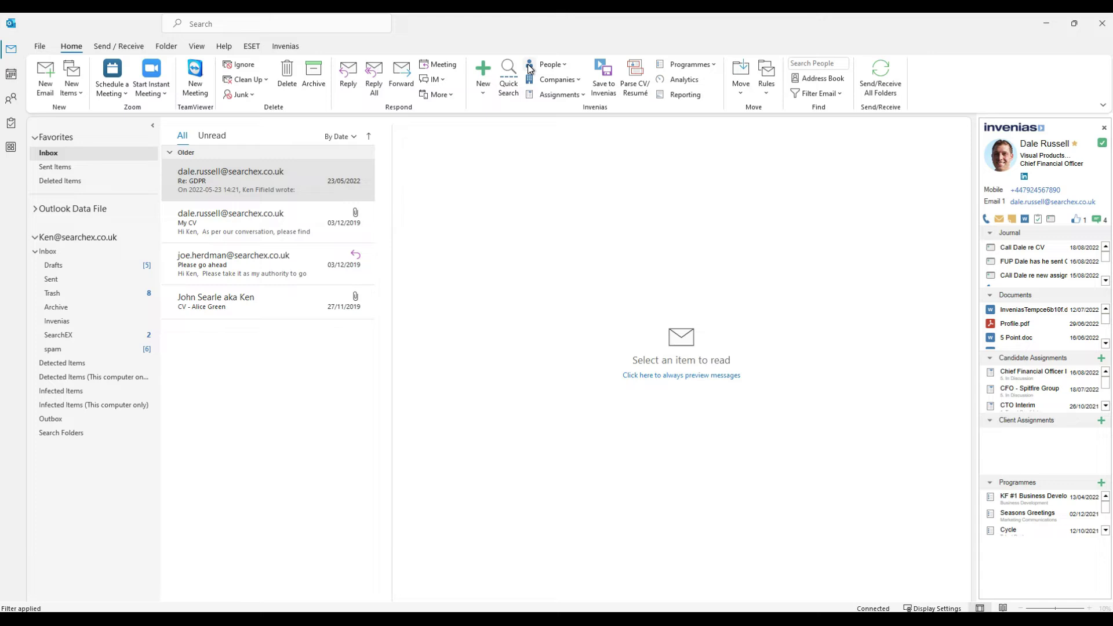
Step: Reopen the people list from Outlook, show its category filter, and filter by the 1 Financial Services industry
left_click(529, 69)
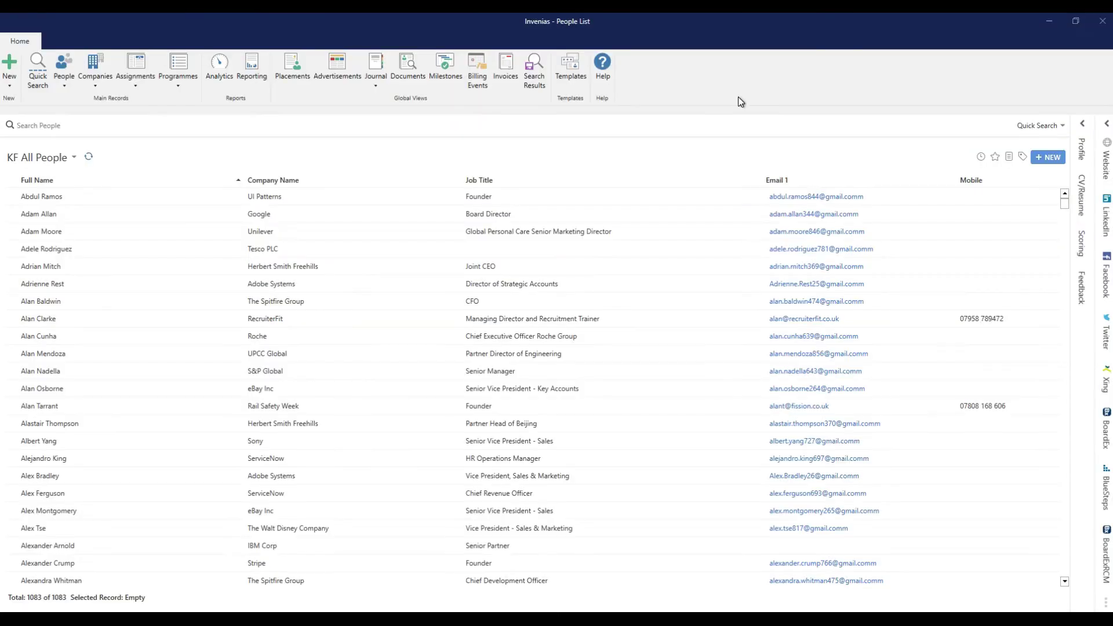
left_click(1021, 157)
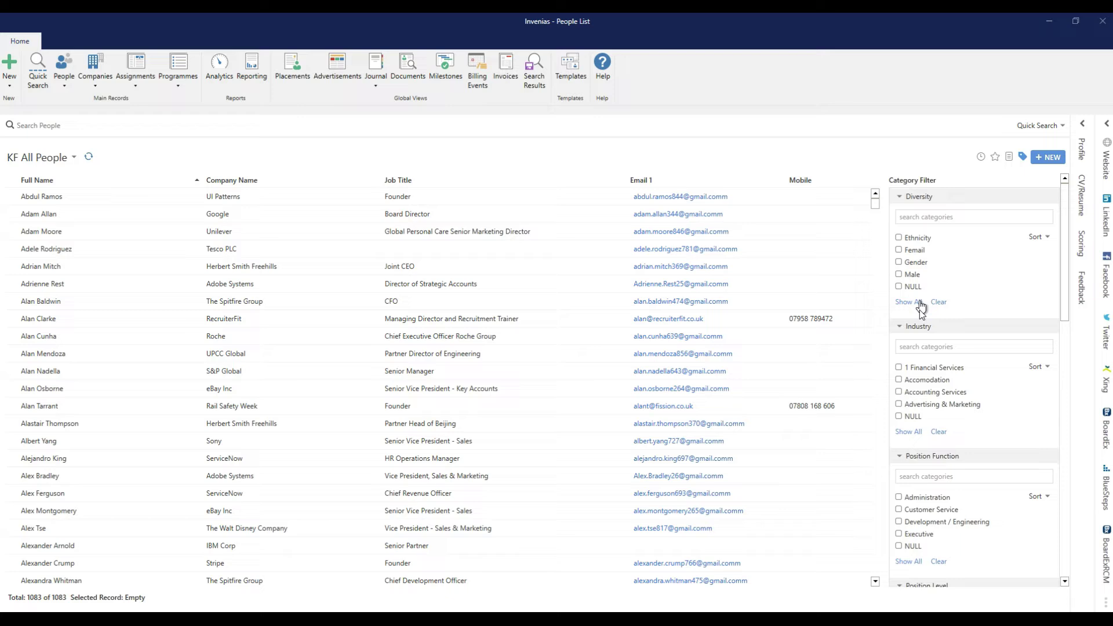
left_click(898, 367)
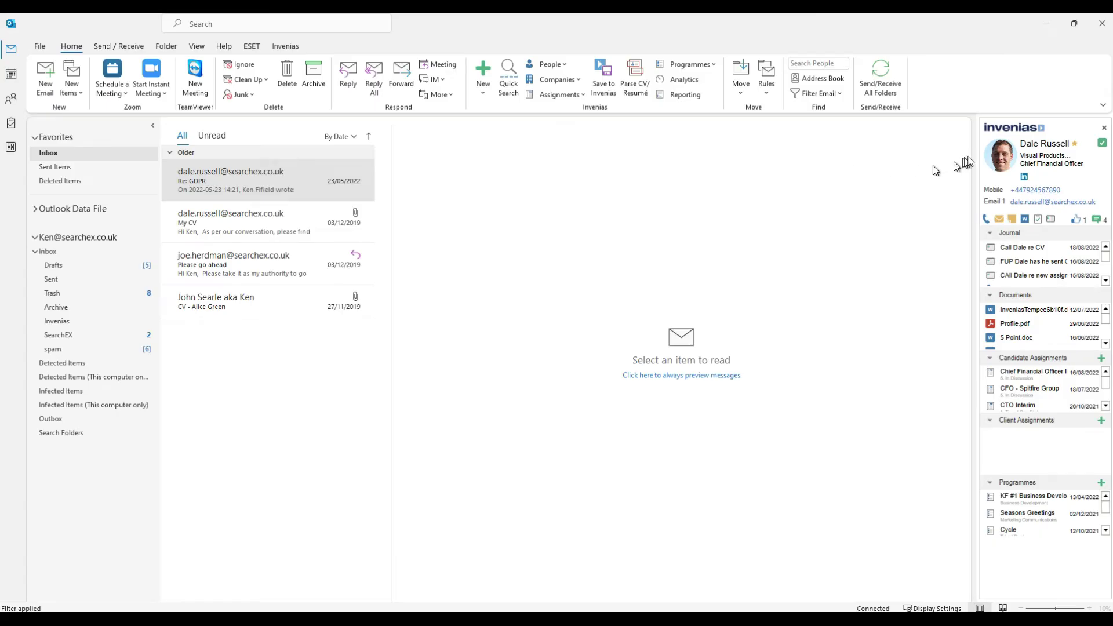
Step: Open the Visual Products Chief Financial Officer's person record and bring up the Industry category selection
left_click(1039, 150)
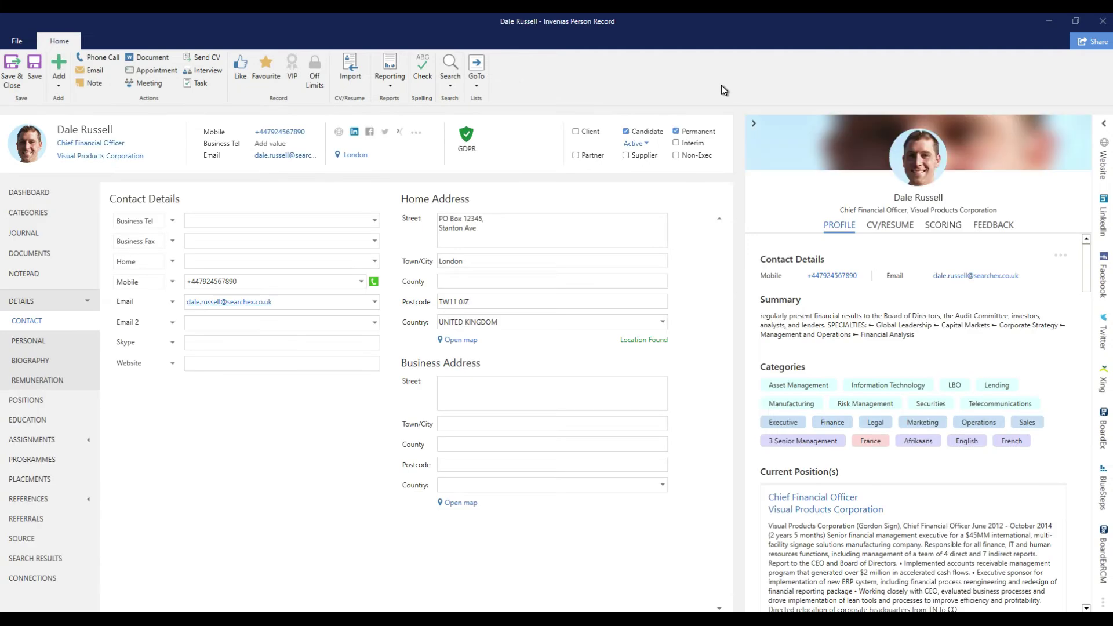
left_click(30, 213)
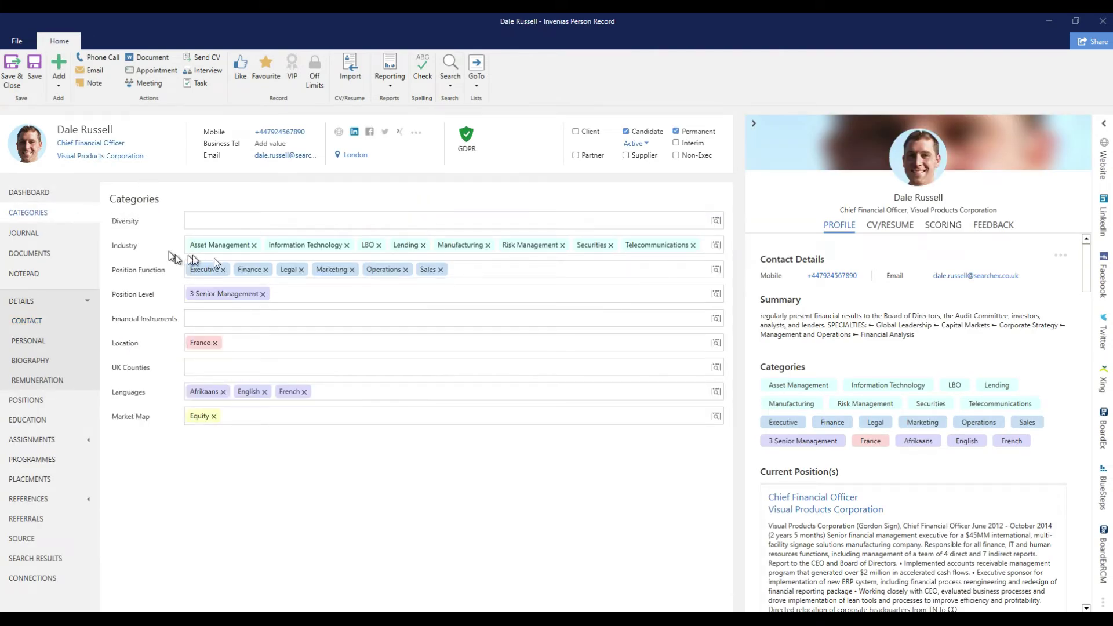
left_click(716, 246)
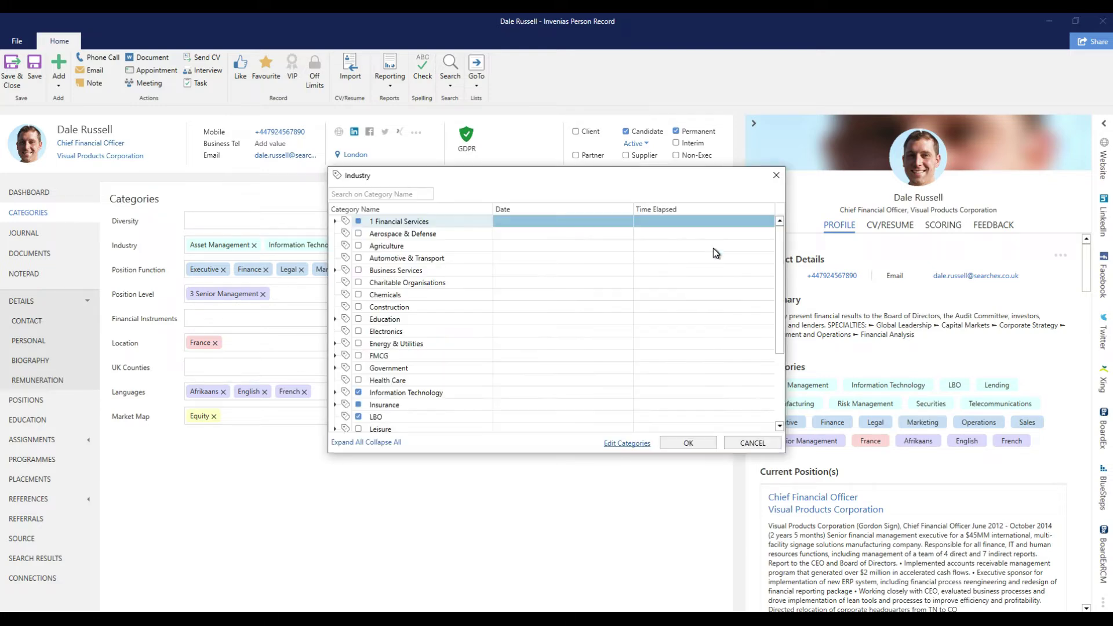
Step: Examine the Industry category tree by expanding and collapsing Business Services, all categories at once, and Telecommunications
left_click(336, 270)
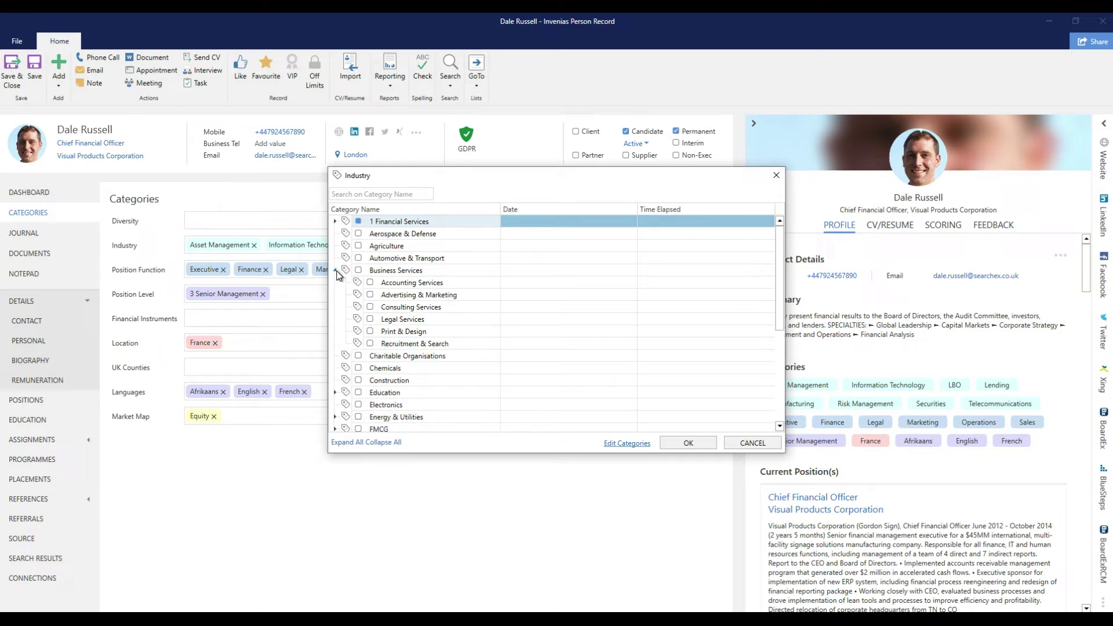
left_click(336, 271)
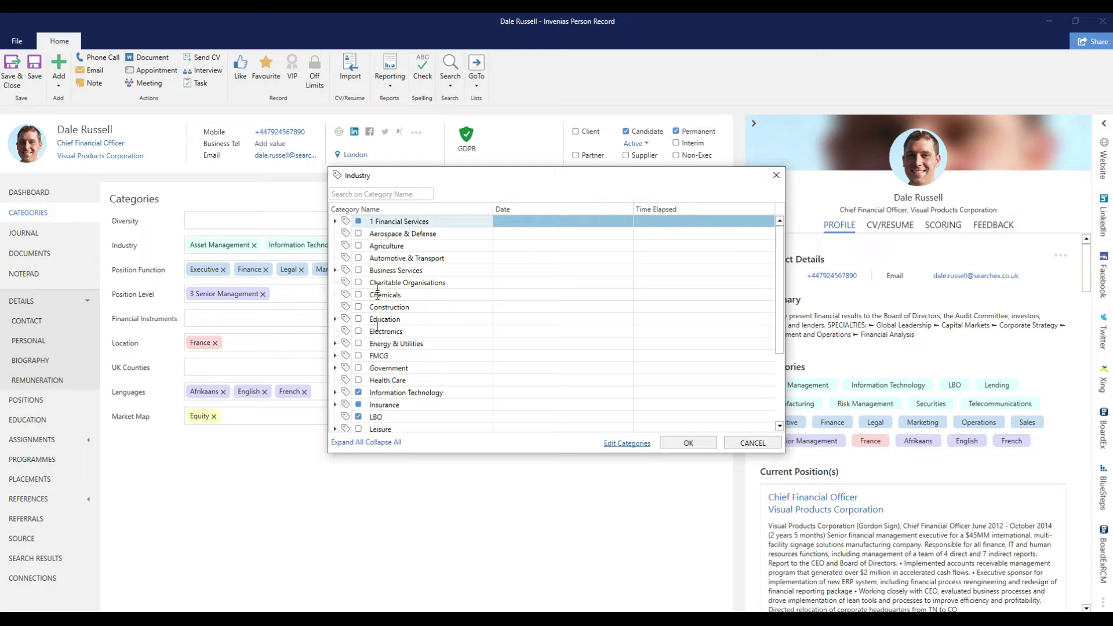
left_click(351, 444)
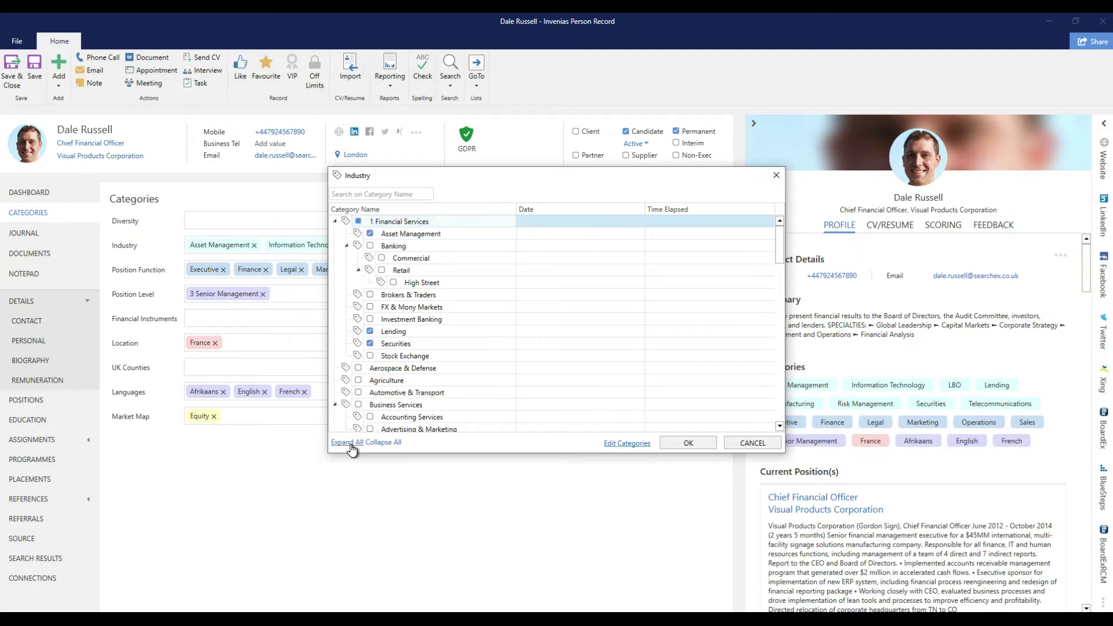
left_click(383, 443)
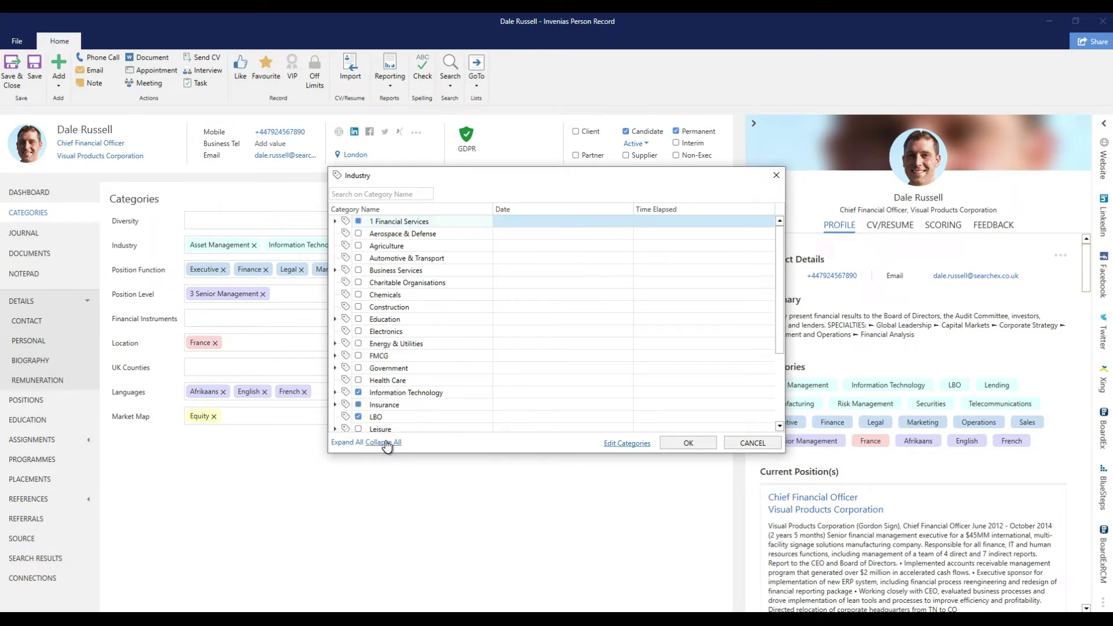
scroll(414, 390, "down", 3)
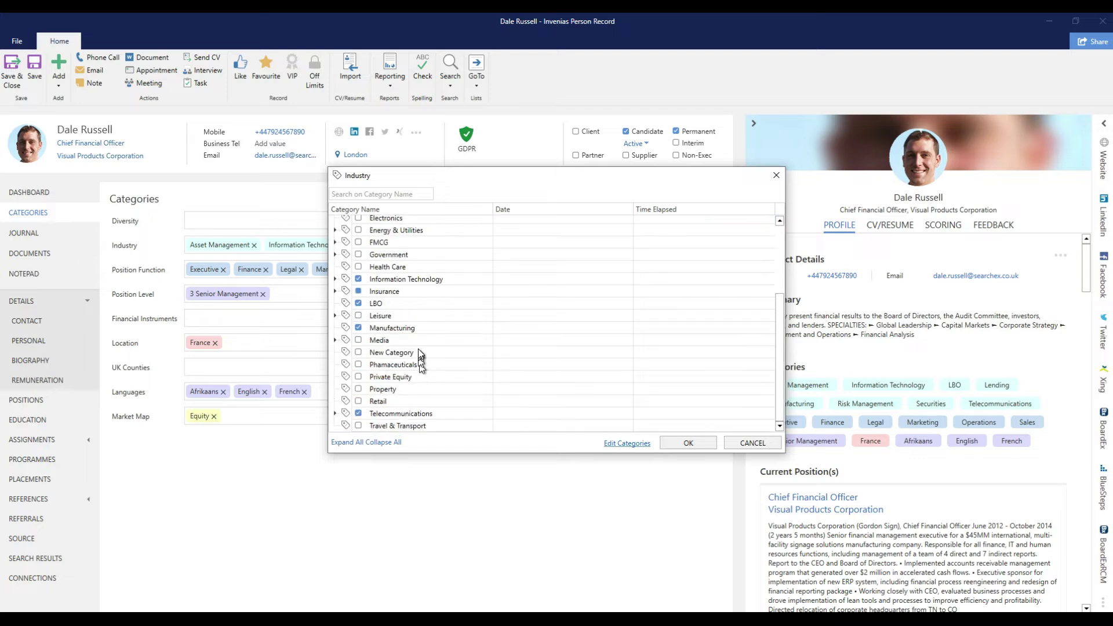
left_click(336, 414)
left_click(335, 414)
scroll(397, 374, "up", 4)
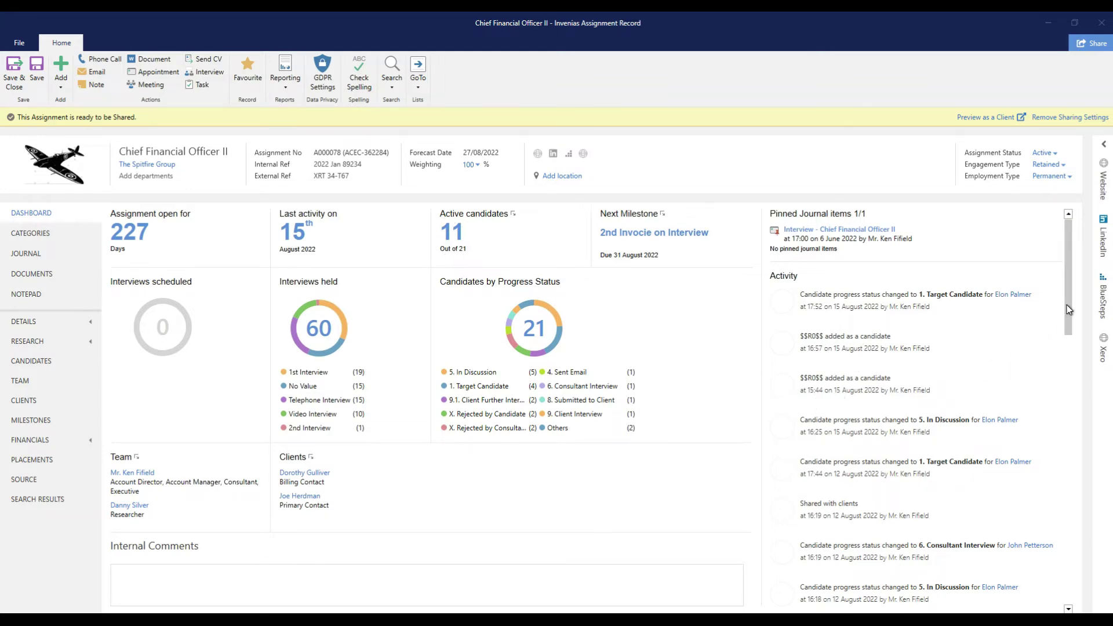
Step: Review the Chief Financial Officer II assignment's dashboard and its candidates list, and return to the dashboard
scroll(1072, 333, "down", 3)
scroll(1073, 286, "up", 3)
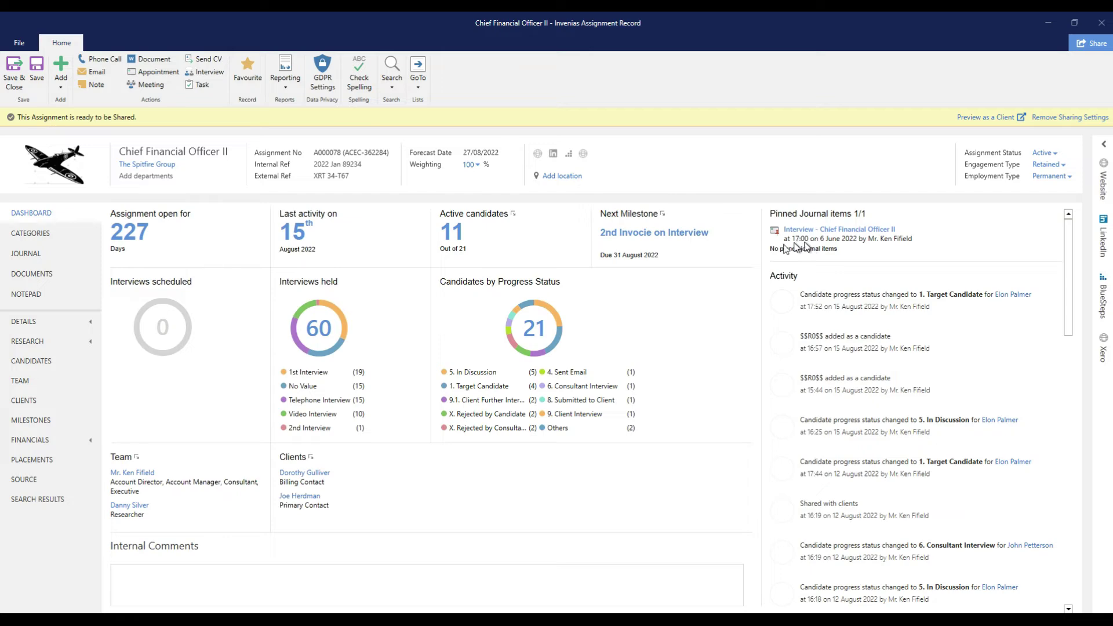
left_click(24, 365)
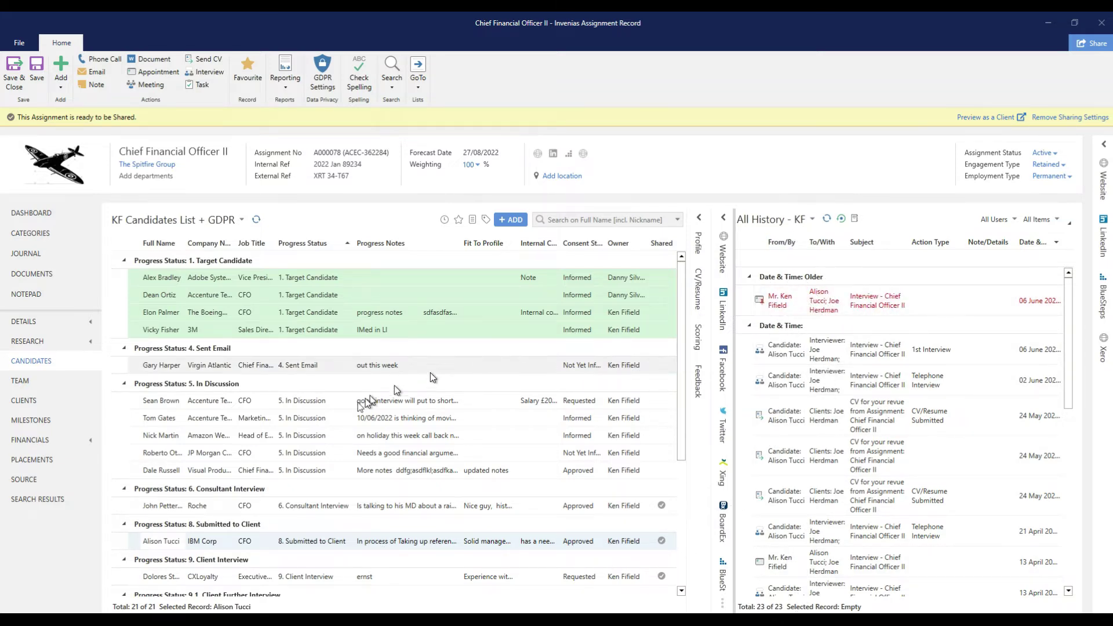
left_click(33, 216)
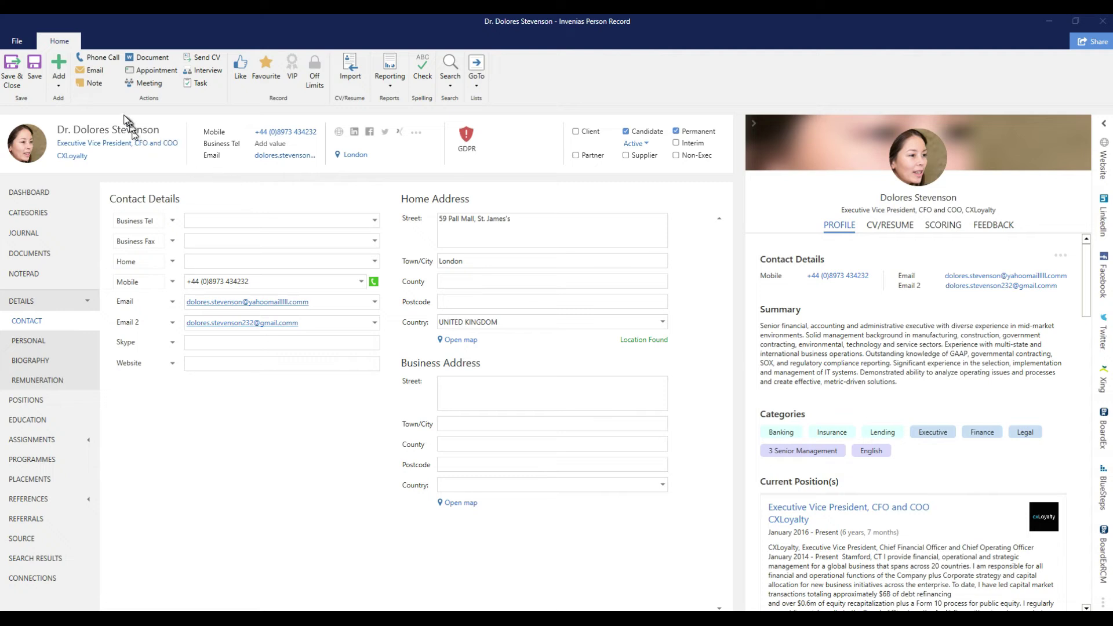
Step: Check the title in the person's name details, and disable Show Title in Header in the People system preferences, saving the settings
left_click(167, 132)
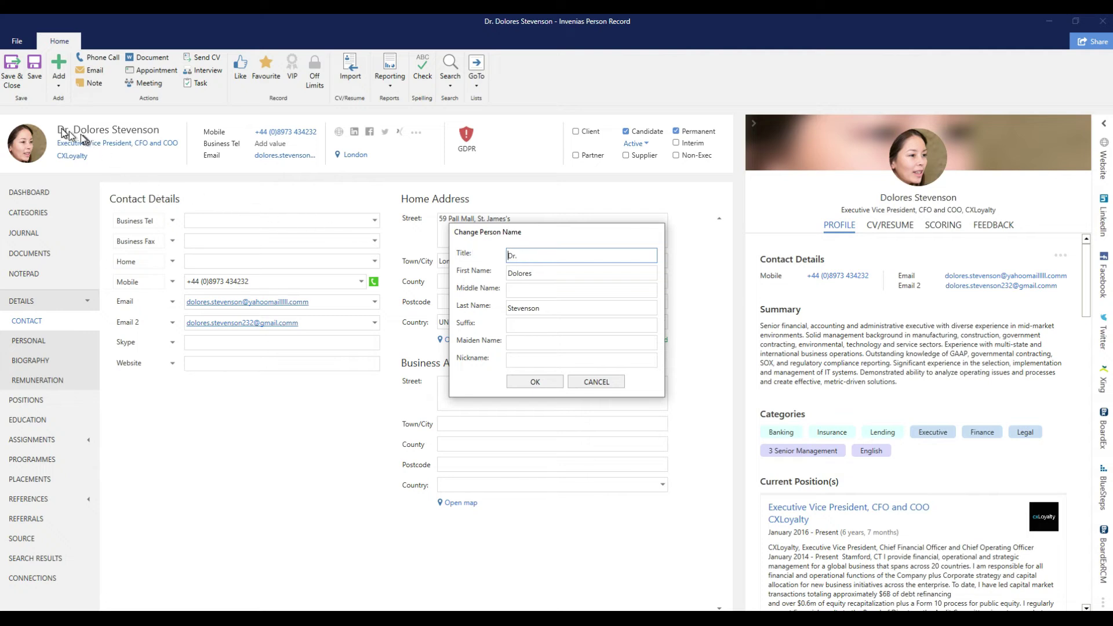
left_click(602, 379)
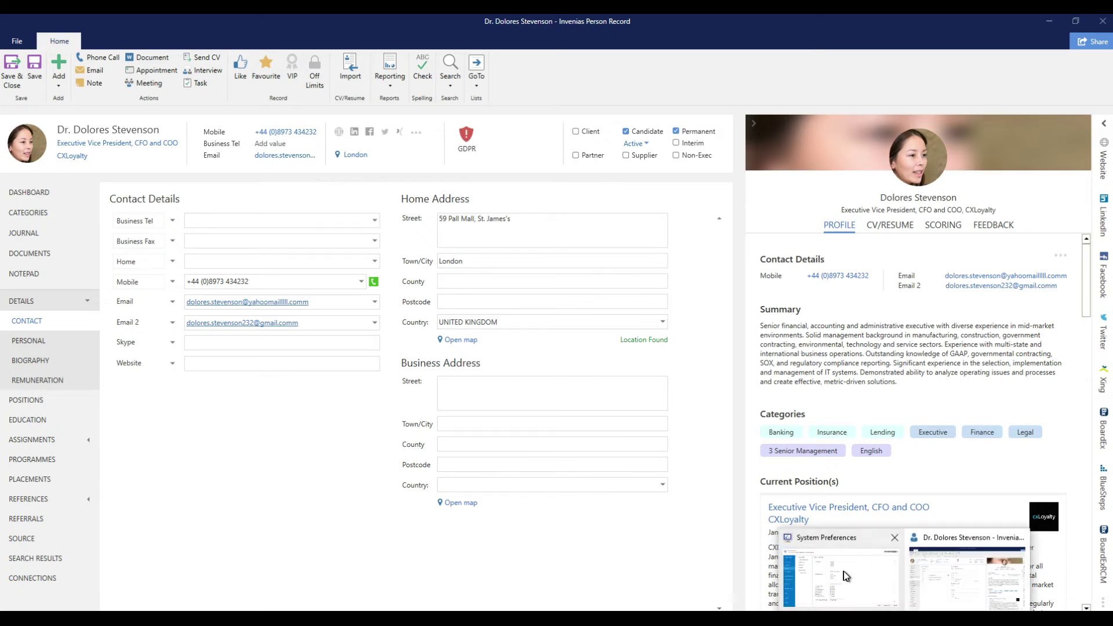
left_click(847, 577)
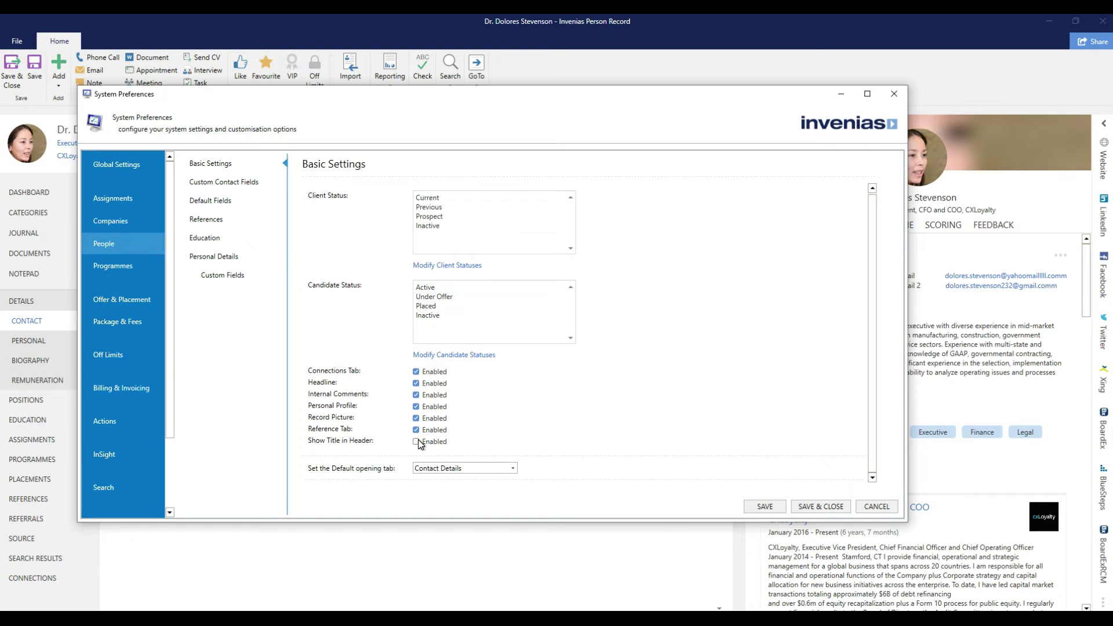
left_click(819, 506)
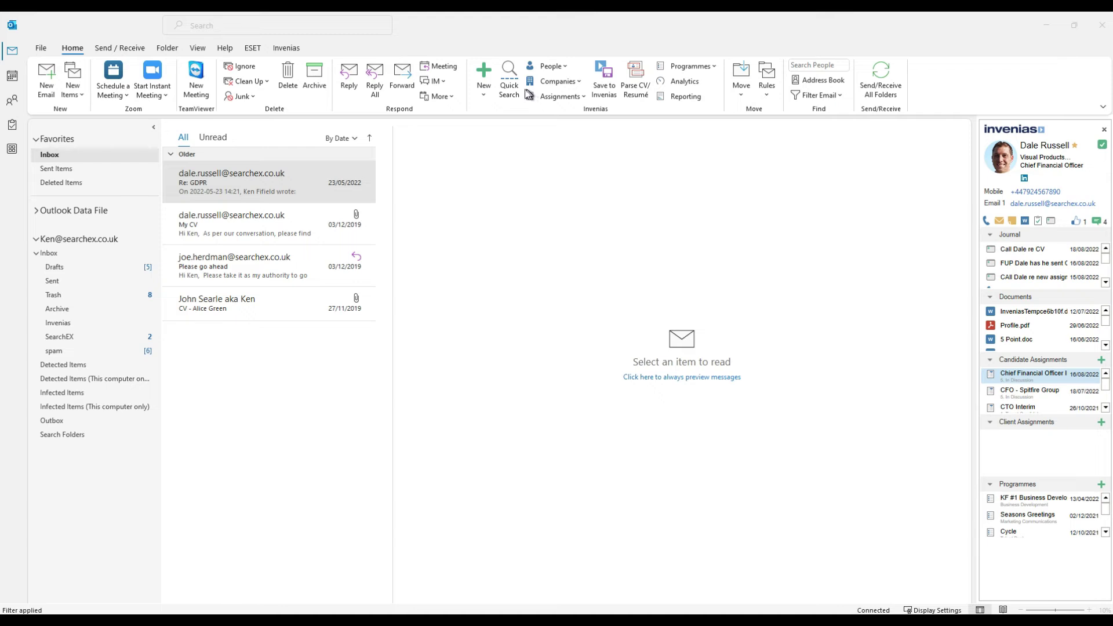
Step: Search people in Quick Search for a first name spelled with an umlaut
left_click(512, 86)
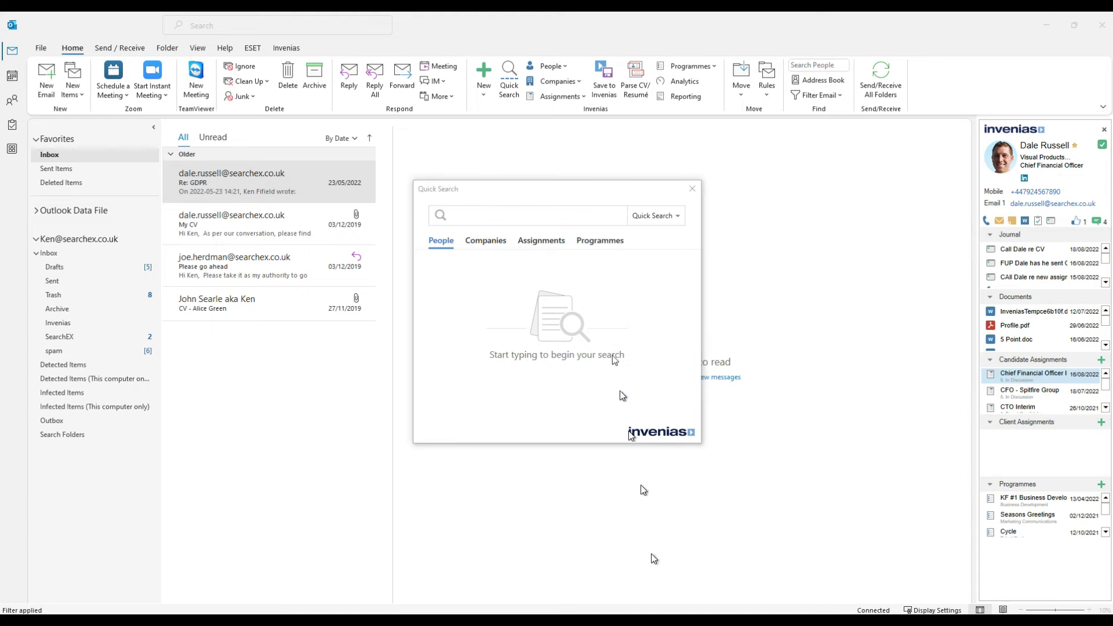
left_click(515, 222)
type("Jürgen")
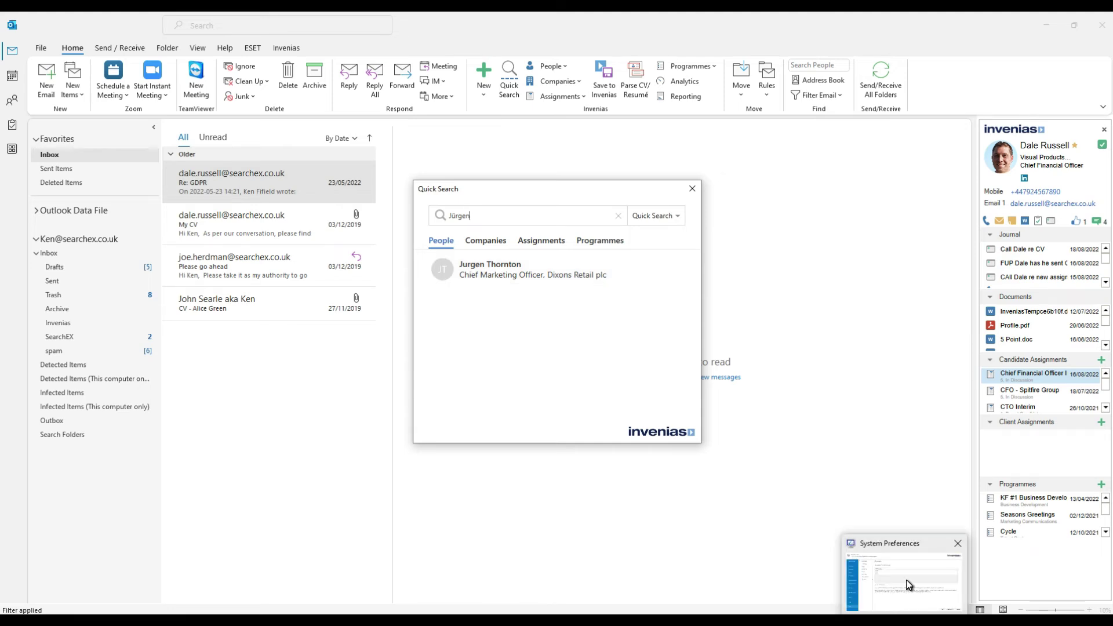
Step: Review the phoneme pairs in the Search system preferences, view the new pair entry form without adding one, and save and close the preferences
left_click(912, 590)
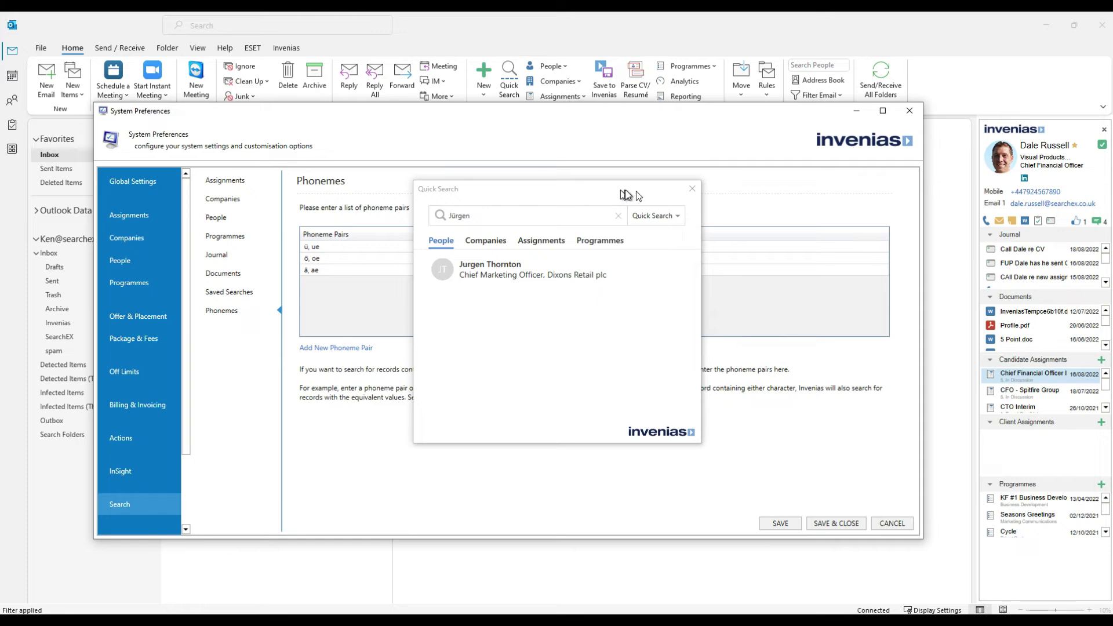
left_click(693, 189)
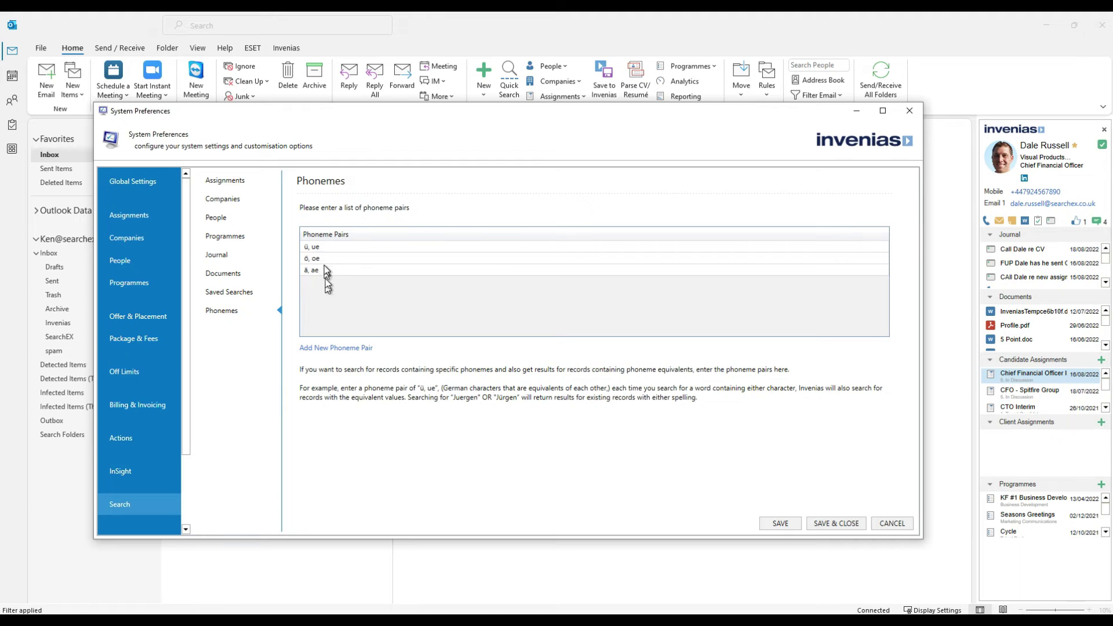
left_click(336, 349)
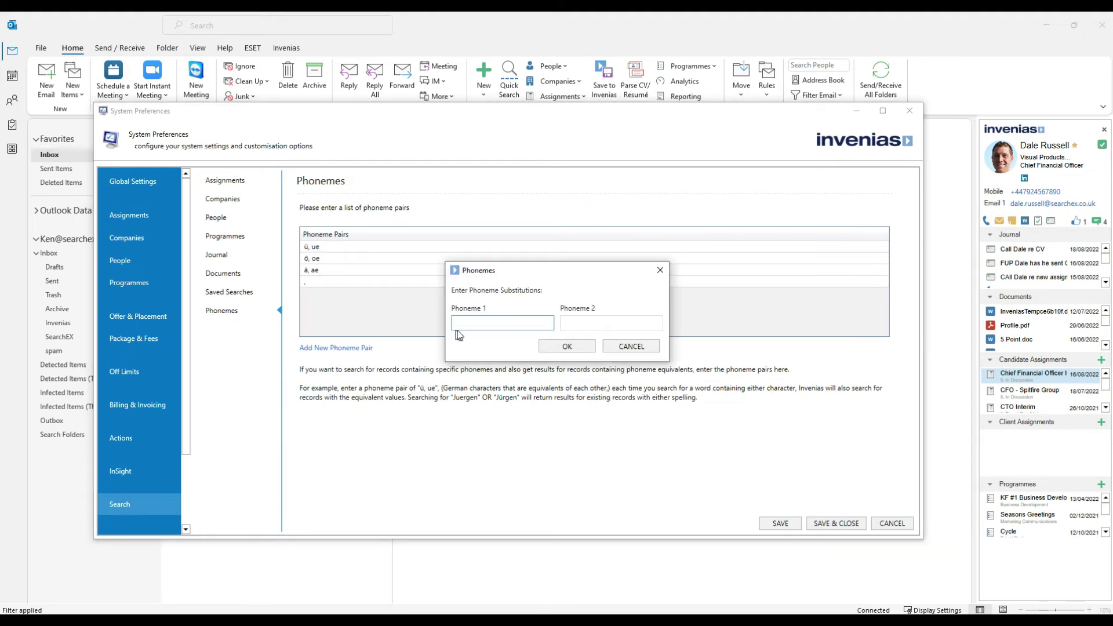
left_click(629, 346)
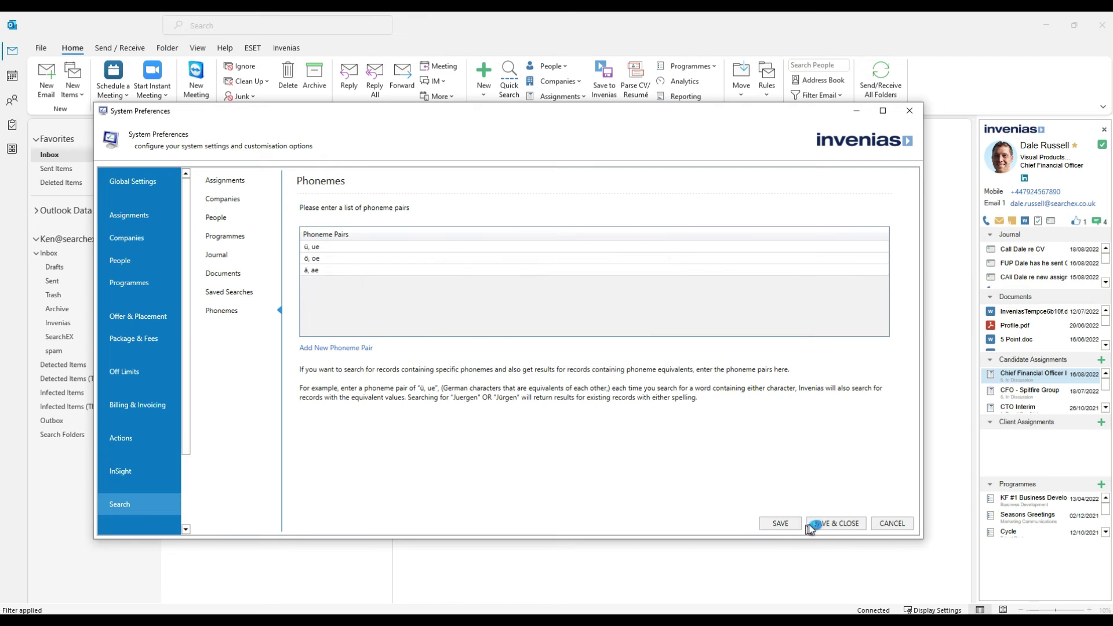
left_click(835, 524)
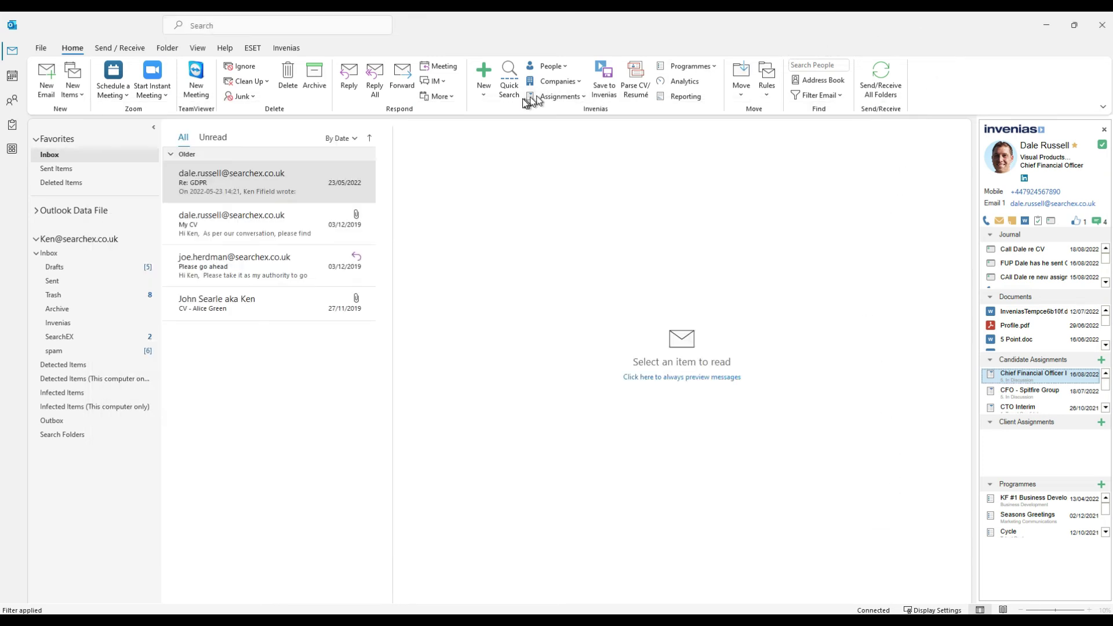
Step: Reopen Quick Search and repeat the people search for the same umlaut-spelled first name
left_click(511, 87)
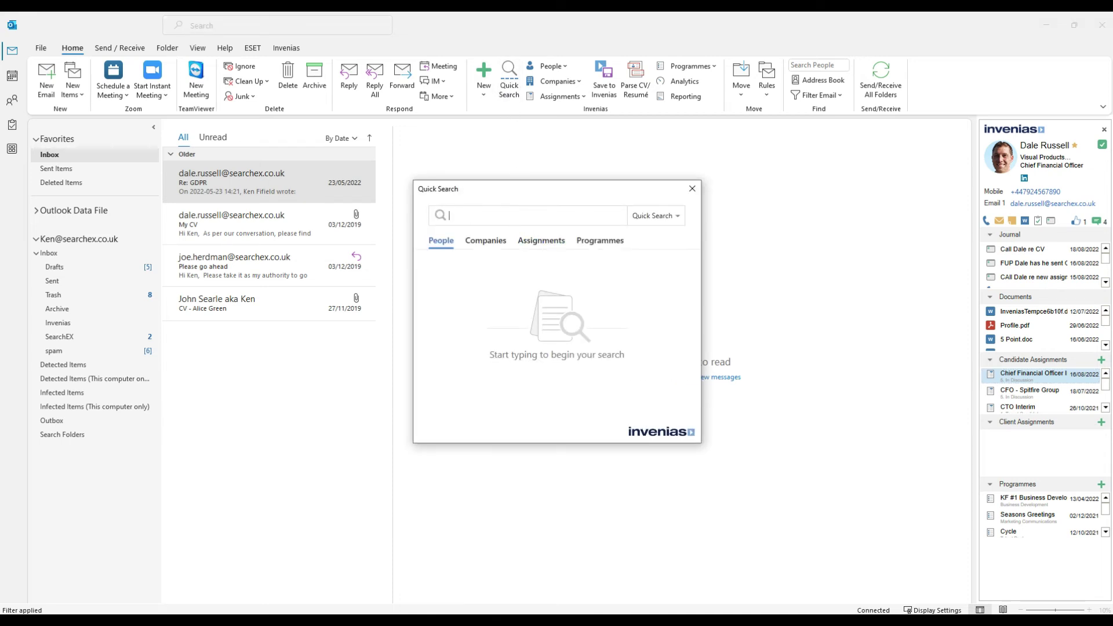
type("Jürgen")
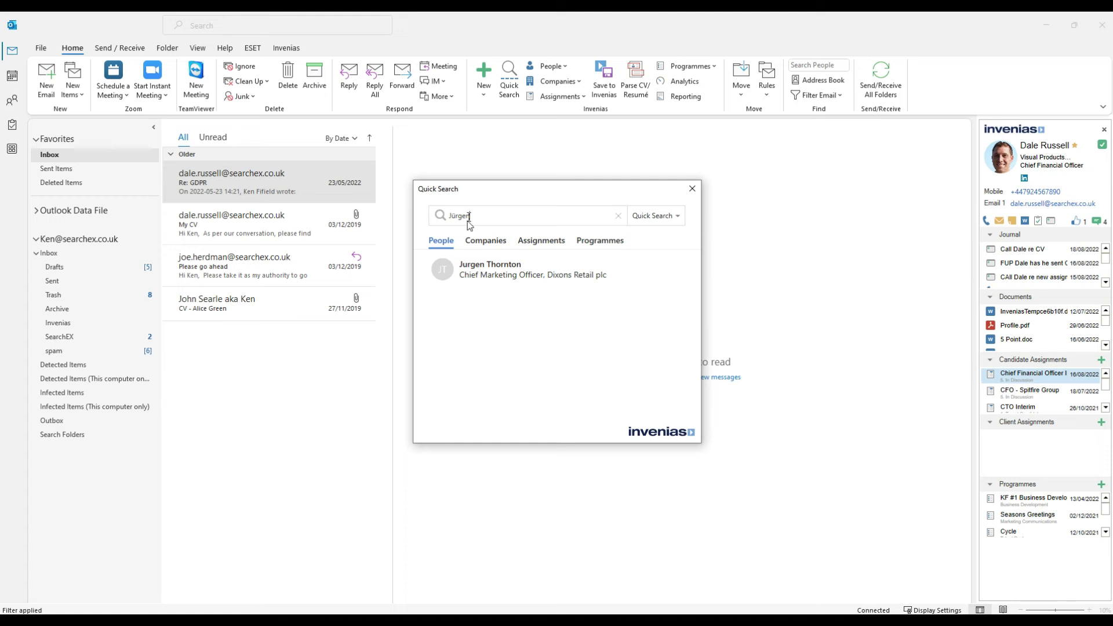